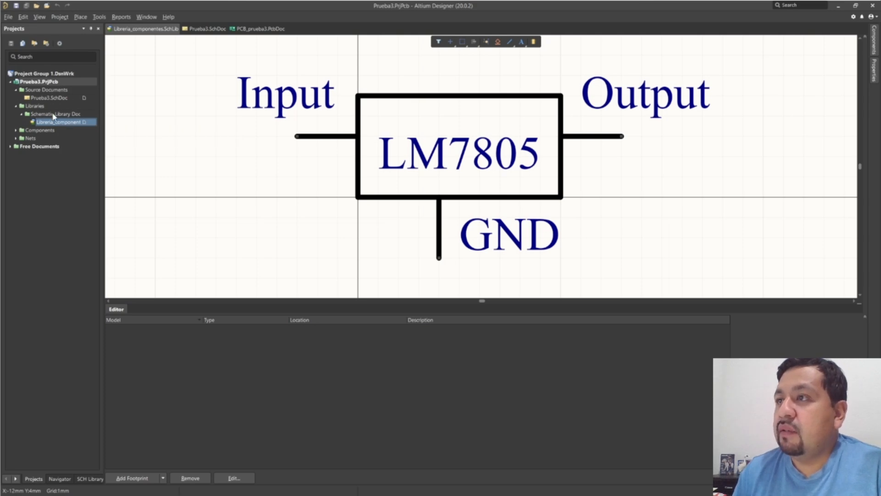
Review the LM7805 regulators and capacitors in the Prueba3 schematic, and return to the component schematic library
double_click(48, 98)
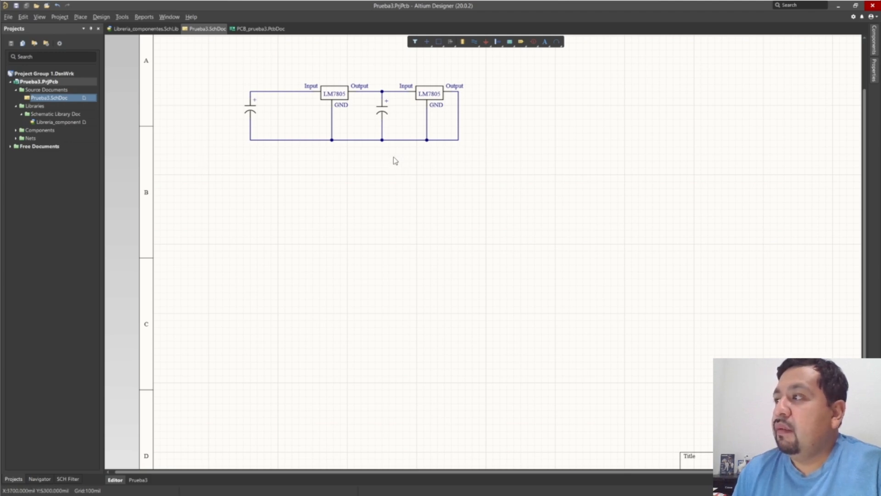
left_click(334, 96)
left_click(438, 94)
left_click(385, 113)
left_click(282, 119)
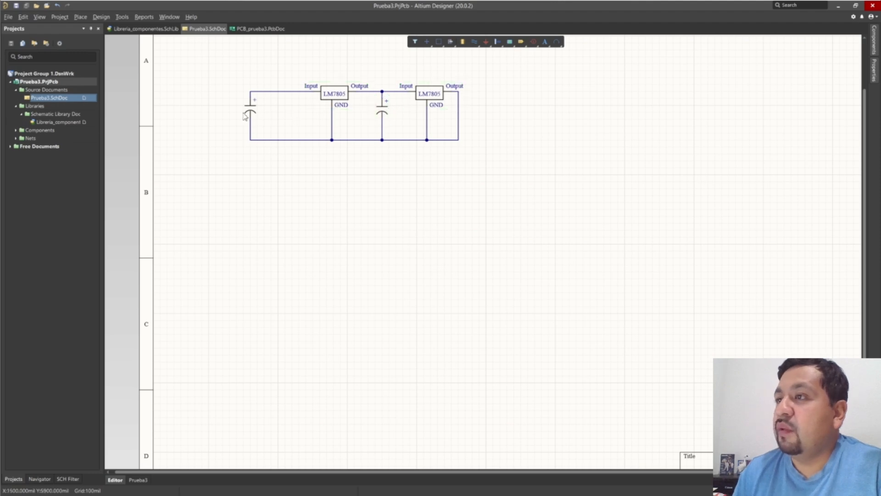
left_click(41, 123)
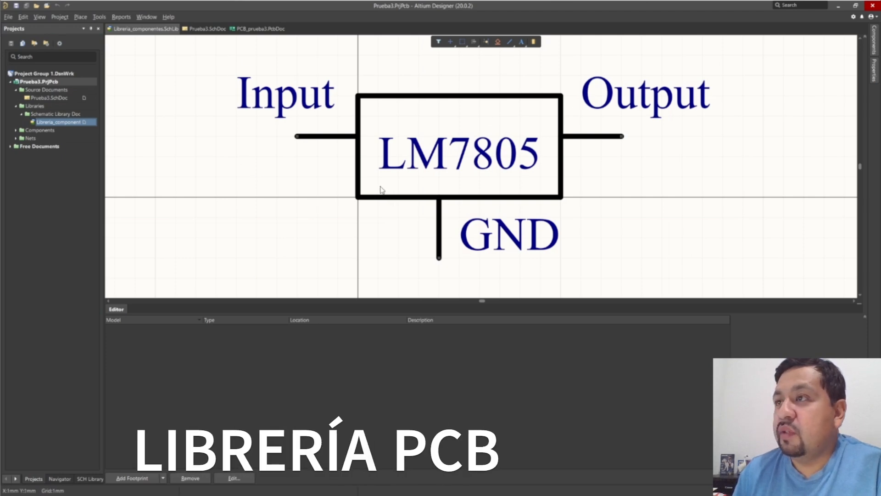
Add a new PCB Library to the Prueba3 project
right_click(36, 84)
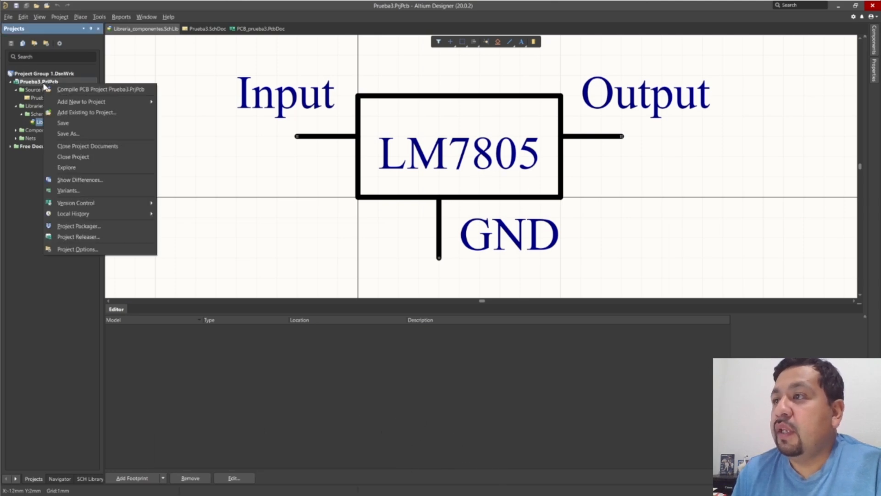
mouse_move(81, 106)
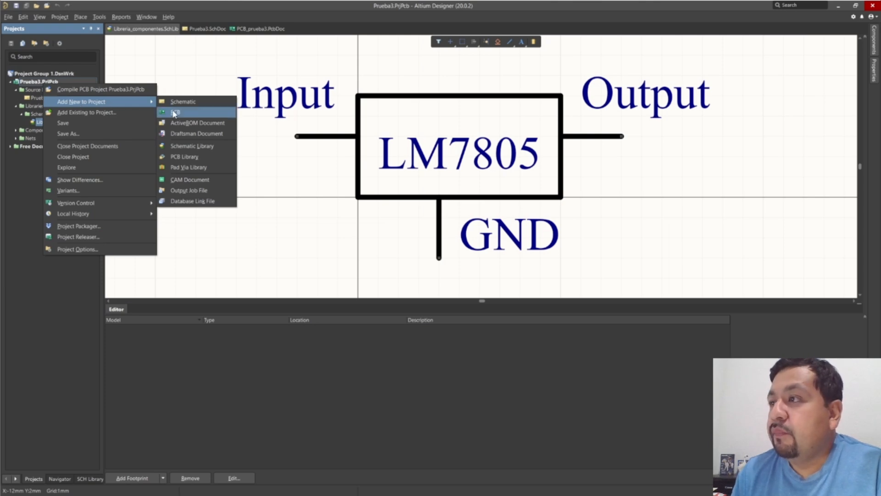
left_click(200, 157)
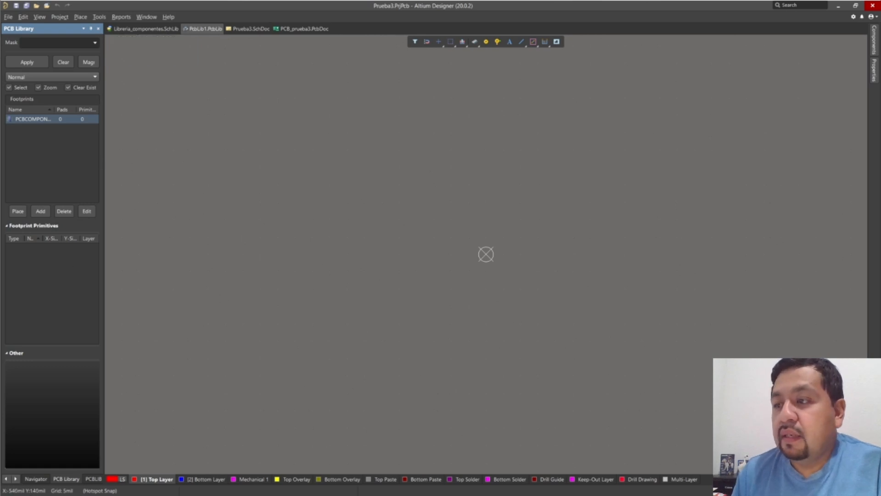
Check the new PCB library in the project tree, and select its empty default footprint in the library's footprint list
left_click(6, 480)
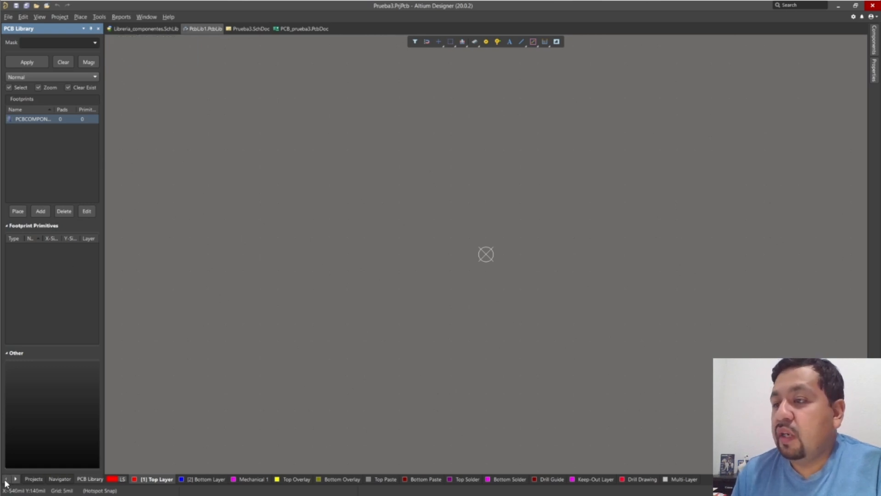
left_click(32, 478)
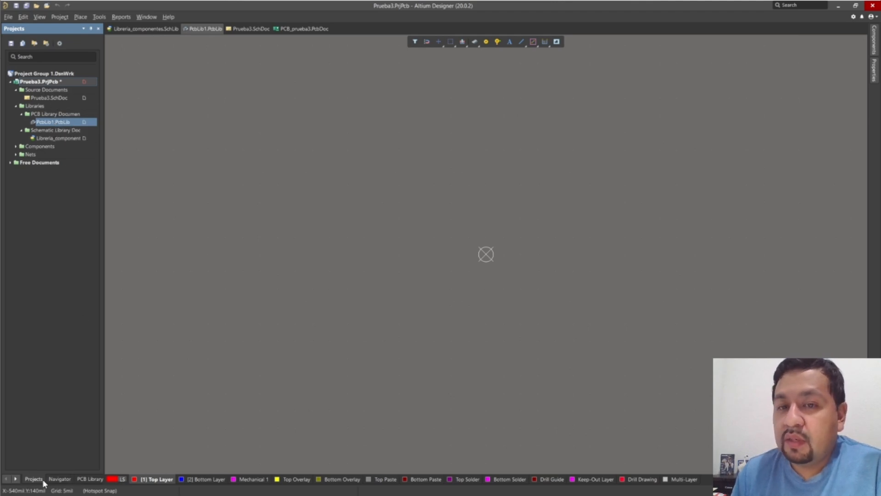
left_click(16, 478)
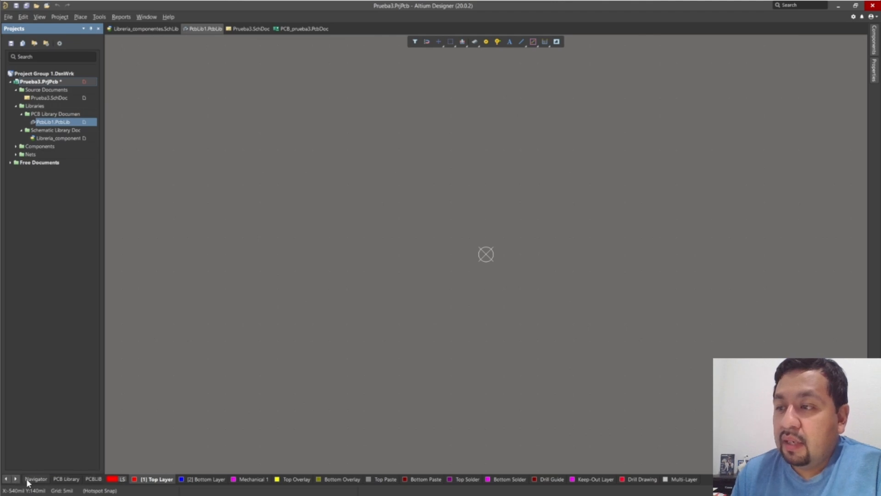
left_click(66, 478)
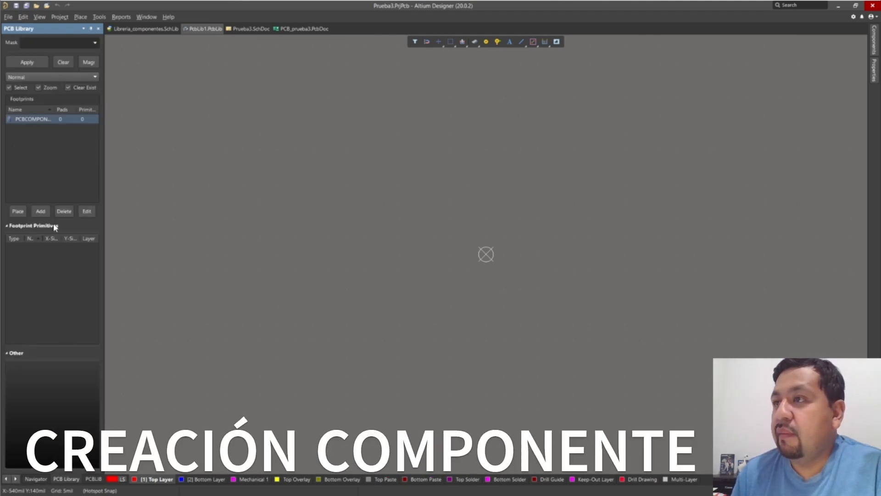
left_click(24, 120)
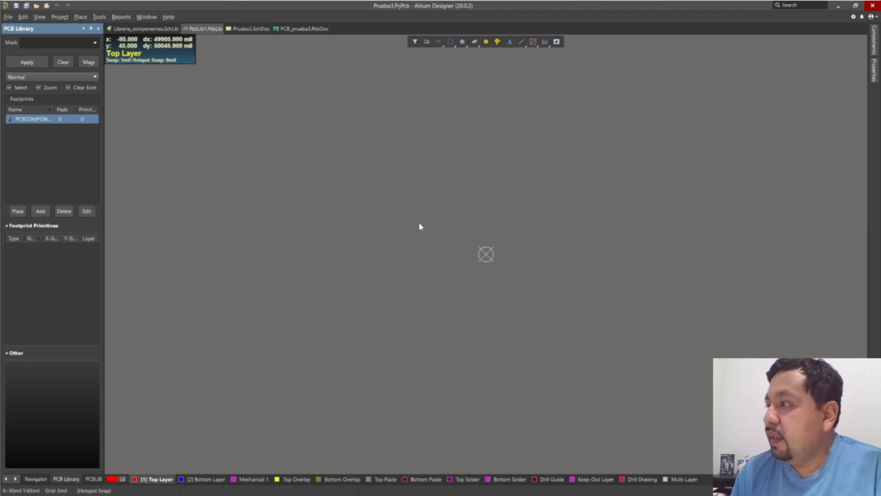
middle_click_drag(515, 258, 514, 258)
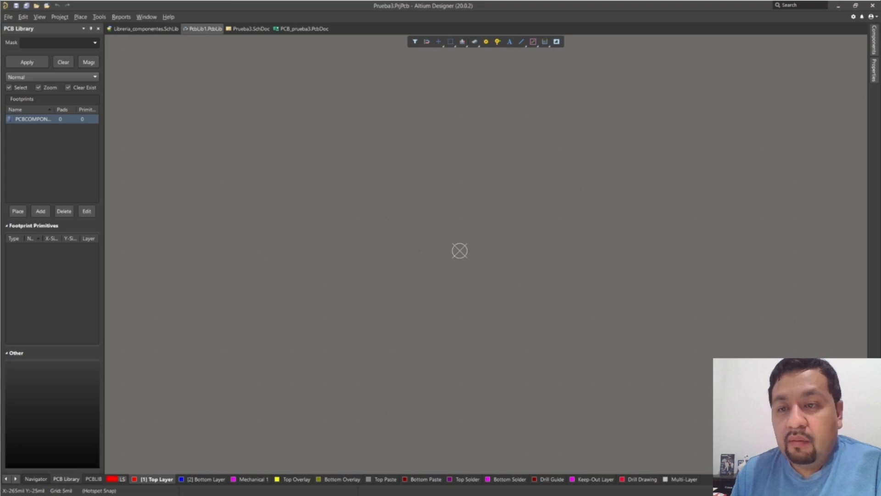
Switch to the LM7805 datasheet in Adobe Acrobat and examine the TO-220 package drawings for body and pin dimensions
key("alt+Tab")
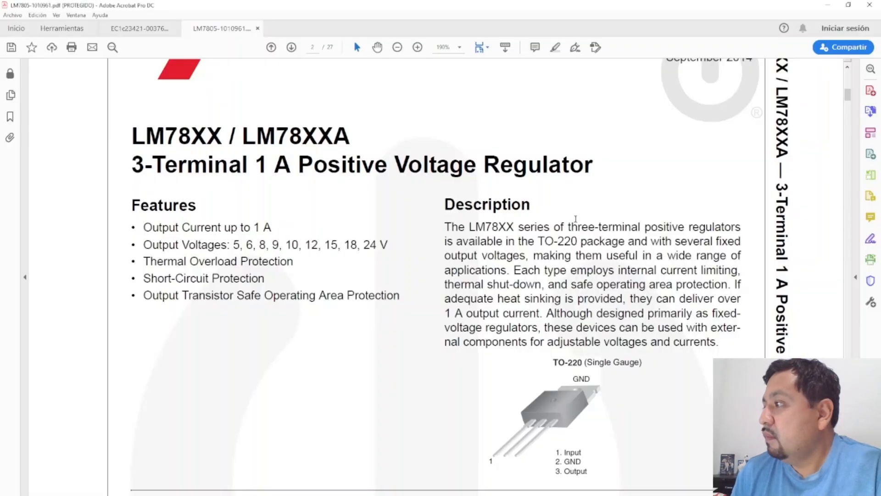
scroll(576, 220, "down", 5)
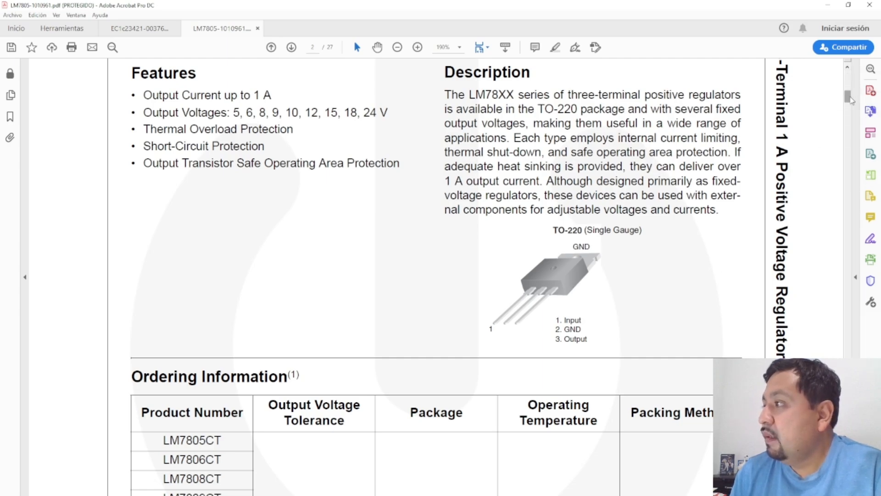
scroll(849, 94, "up", 5)
left_click_drag(848, 94, 847, 440)
scroll(502, 254, "up", 3)
scroll(501, 254, "down", 1)
scroll(502, 253, "up", 5)
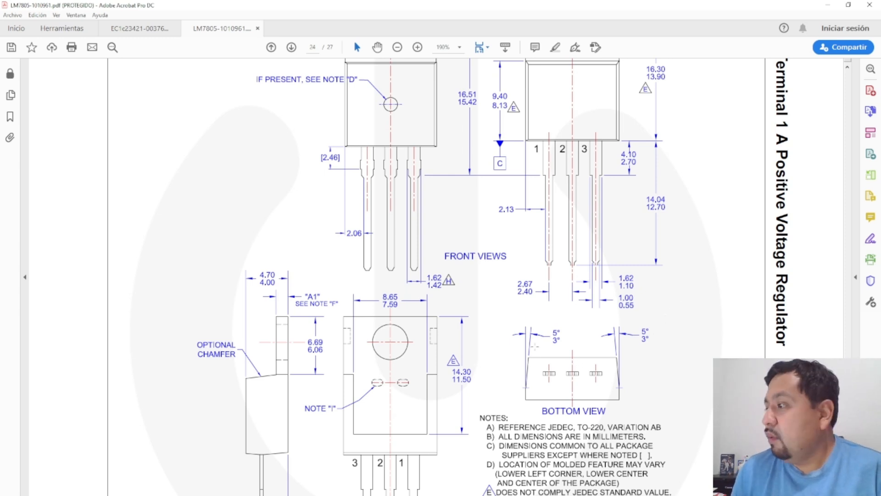
scroll(483, 338, "down", 3)
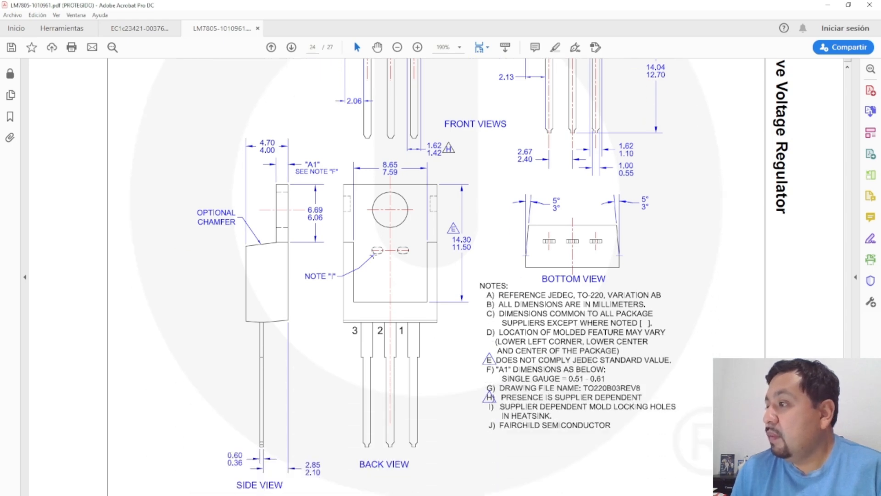
scroll(263, 260, "up", 5)
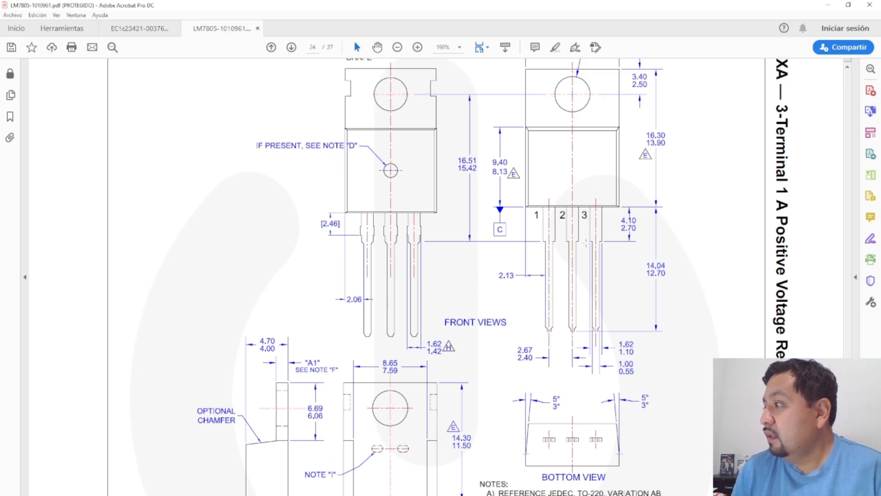
scroll(588, 227, "down", 3)
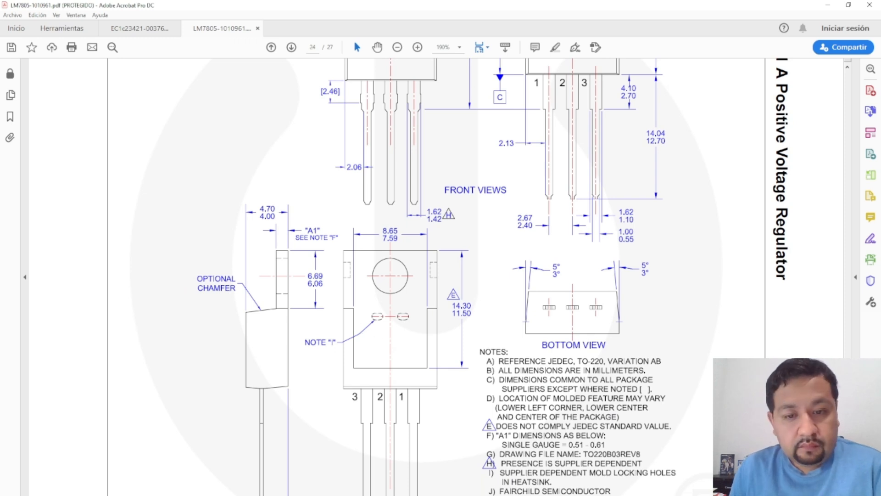
Switch back to Altium Designer and make Top Overlay the active layer of the footprint
key("alt+Tab")
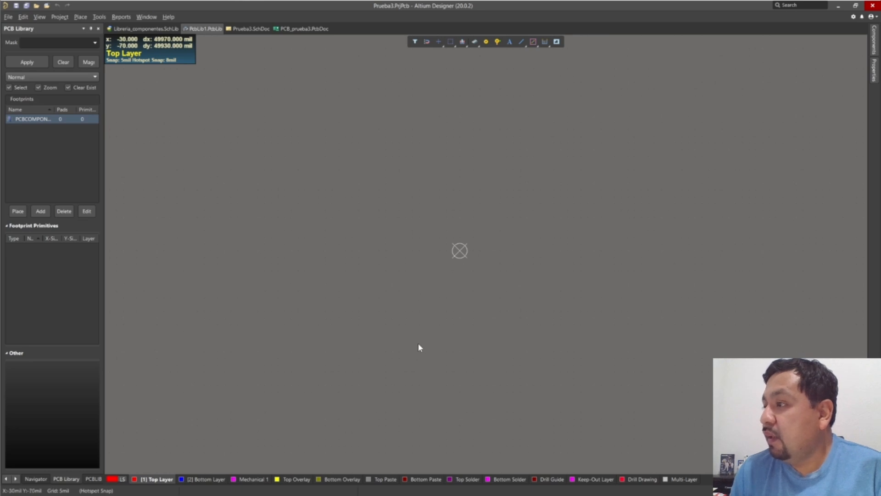
left_click(287, 480)
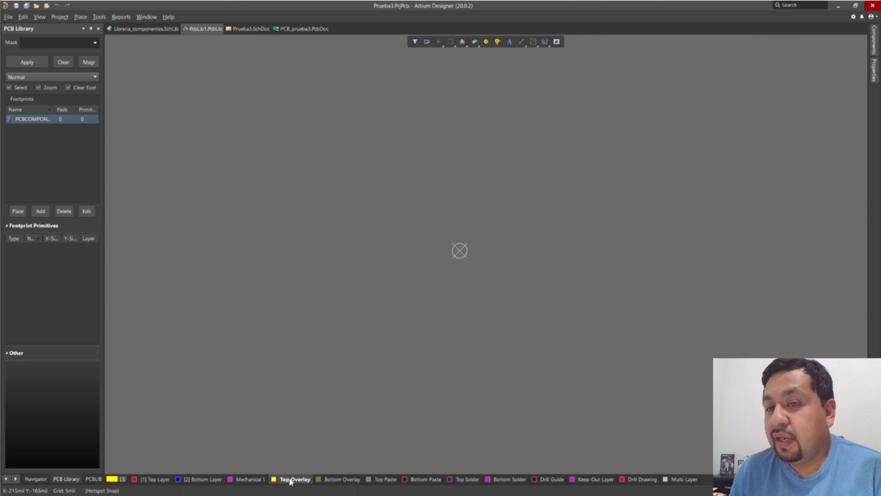
left_click(521, 43)
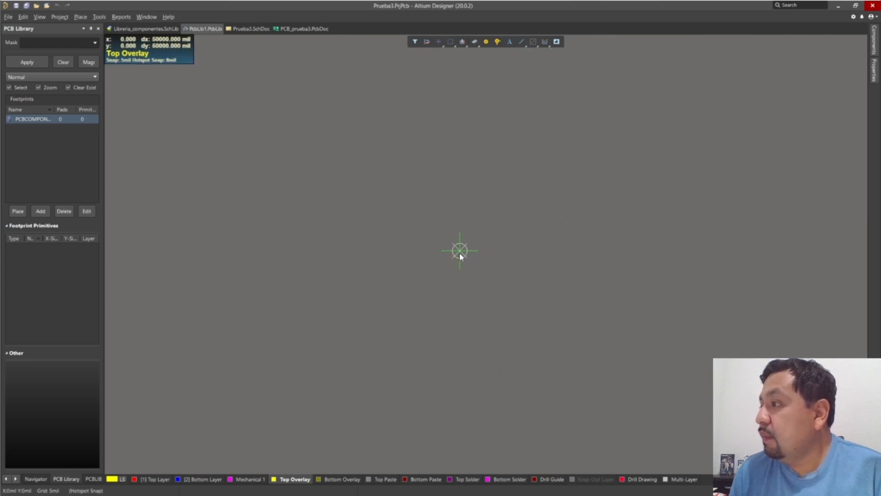
right_click(591, 181)
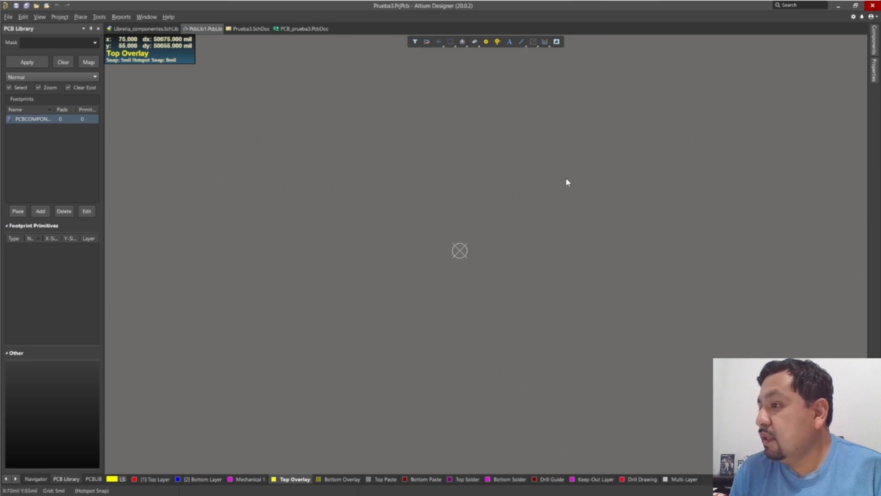
Change the footprint library's measurement units from mils to millimetres
left_click(874, 71)
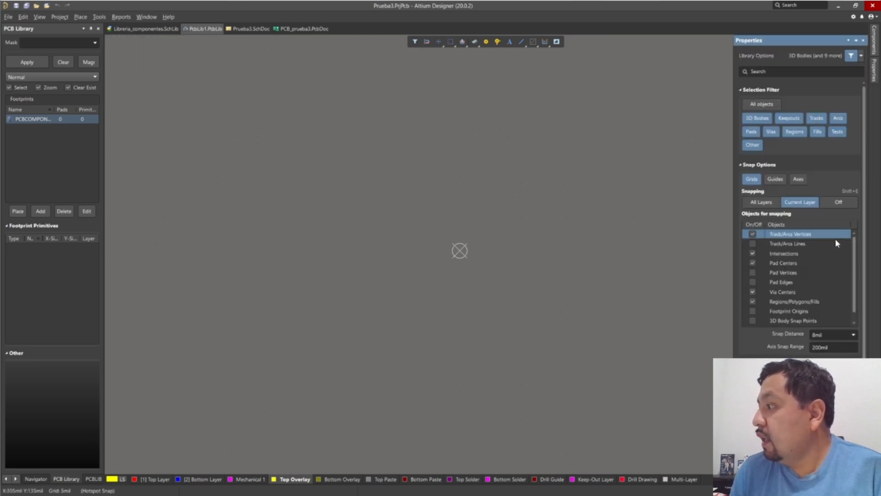
scroll(841, 201, "down", 3)
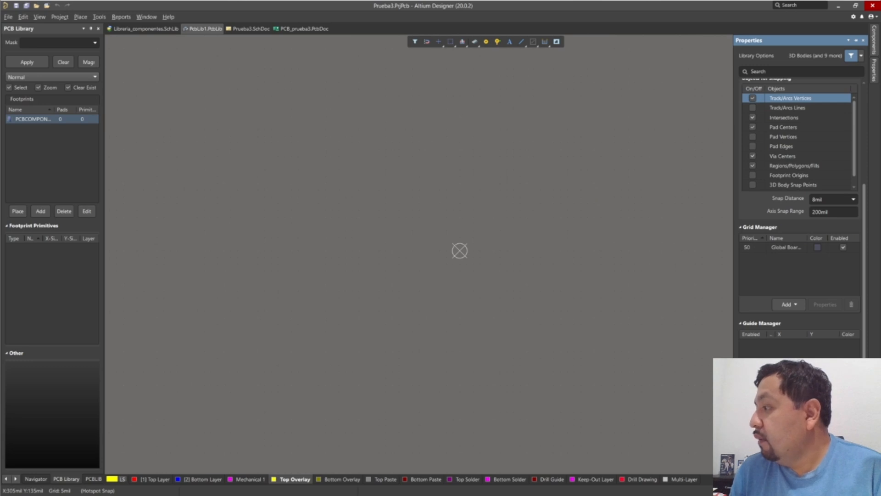
key("q")
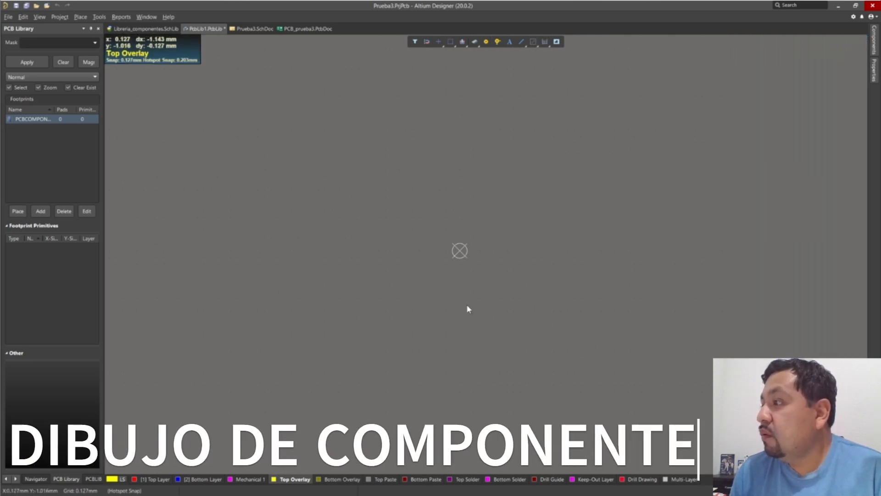
Draw a horizontal Top Overlay line about 5.33 mm long, starting at the footprint's origin
left_click(521, 40)
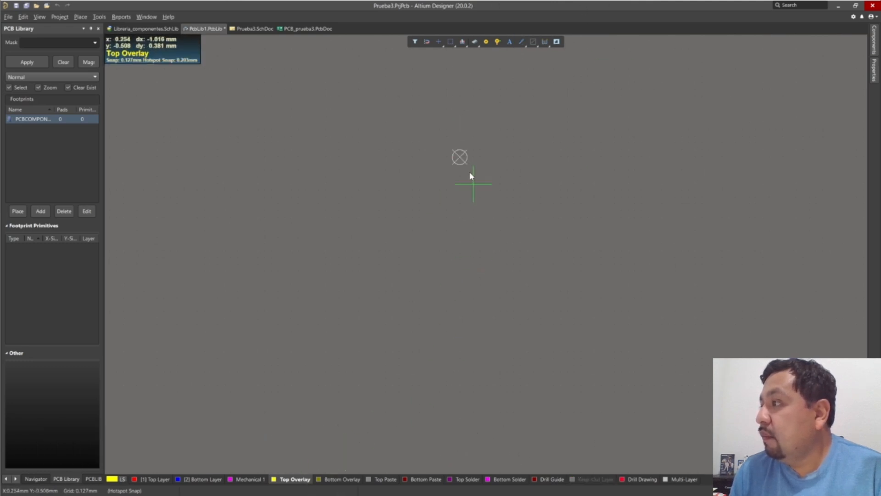
left_click(459, 157)
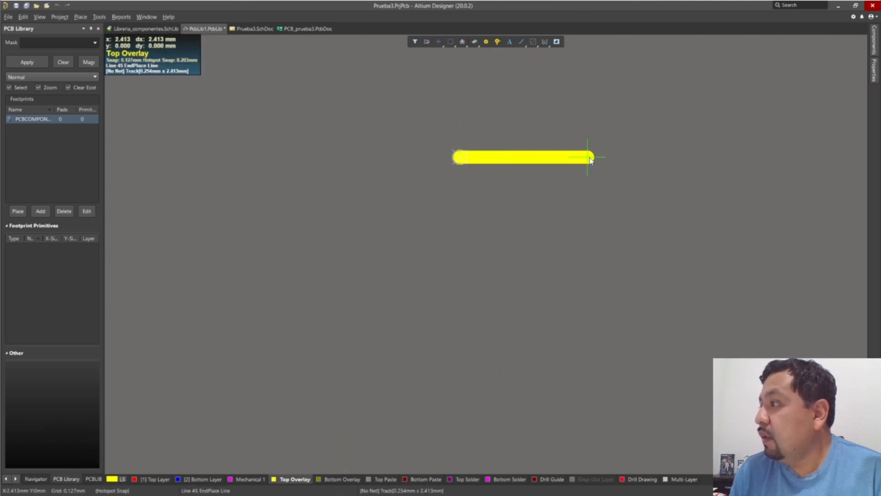
left_click(740, 159)
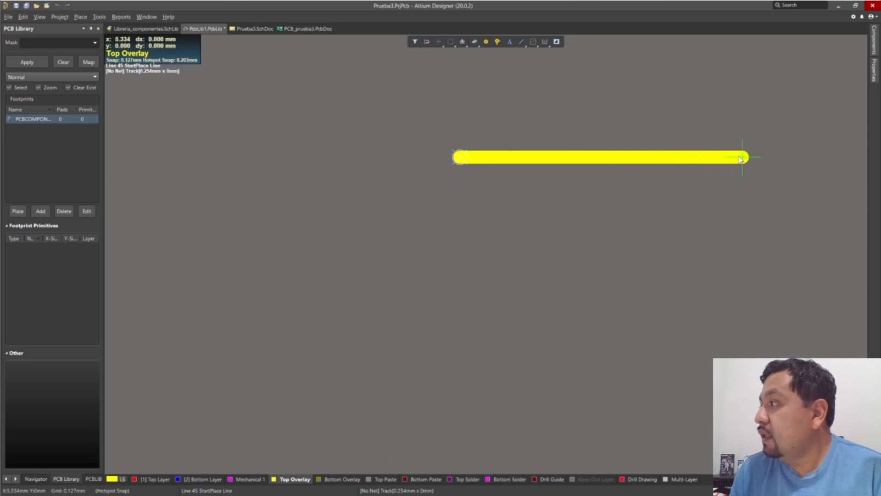
right_click(611, 194)
right_click(604, 193)
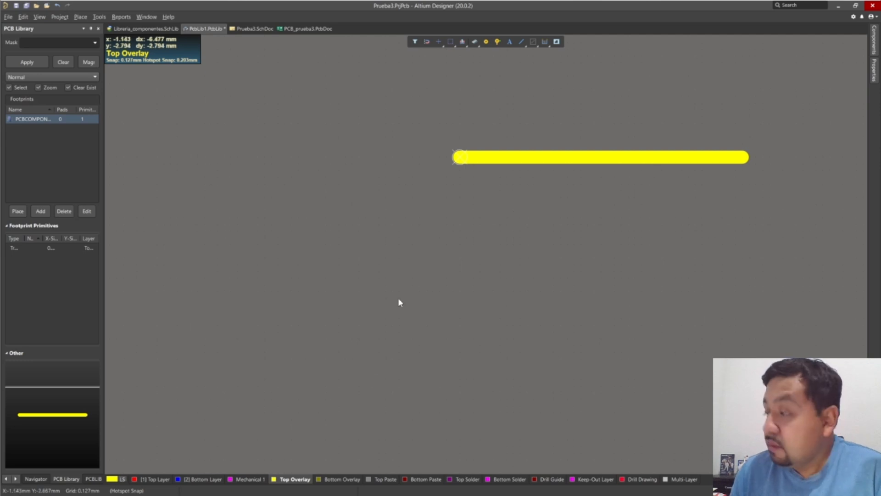
Set the X coordinate of the horizontal overlay line's end point to 10.67 mm
double_click(572, 158)
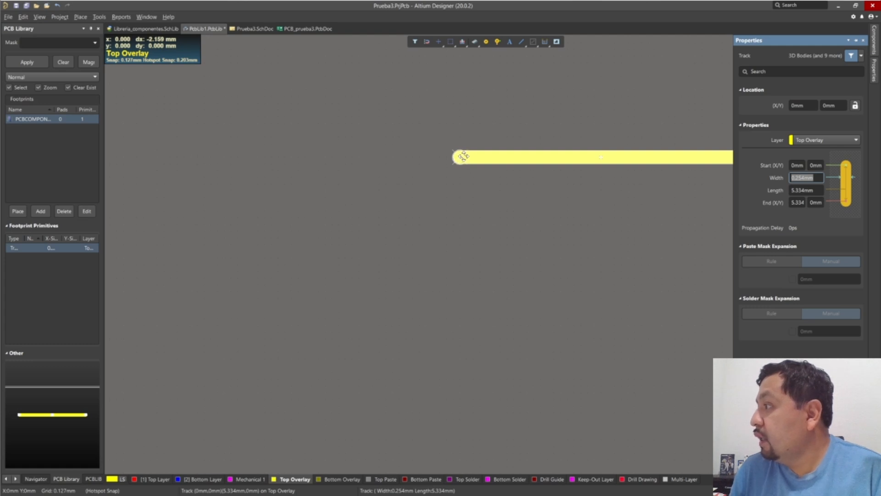
left_click(797, 202)
left_click(793, 203)
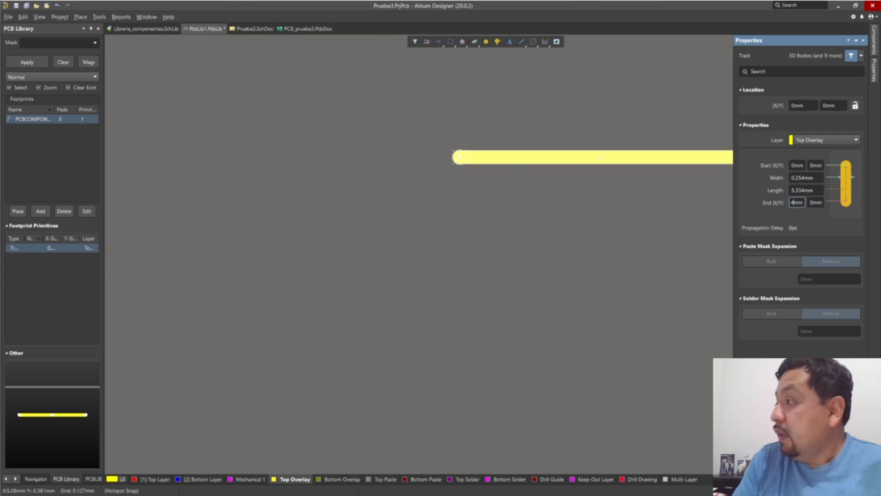
key("Left")
key("Left")
key("Left")
key("Left")
key("Right")
key("Right")
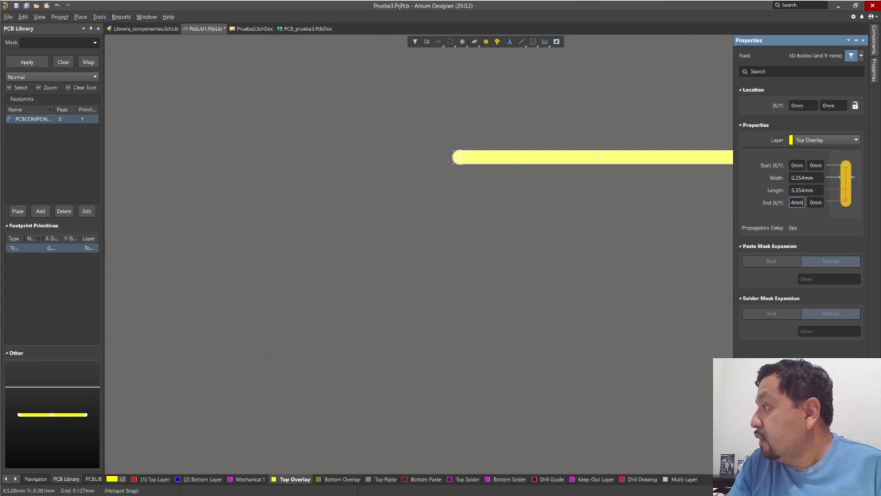
key("BackSpace")
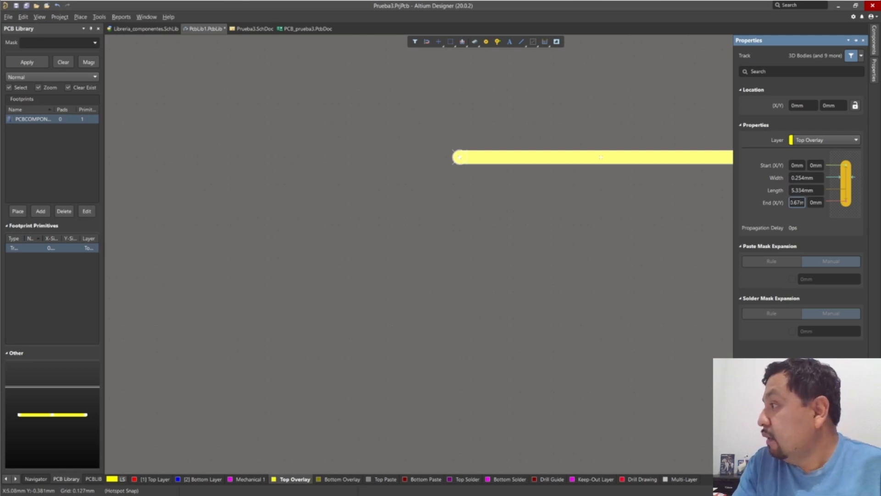
key("Return")
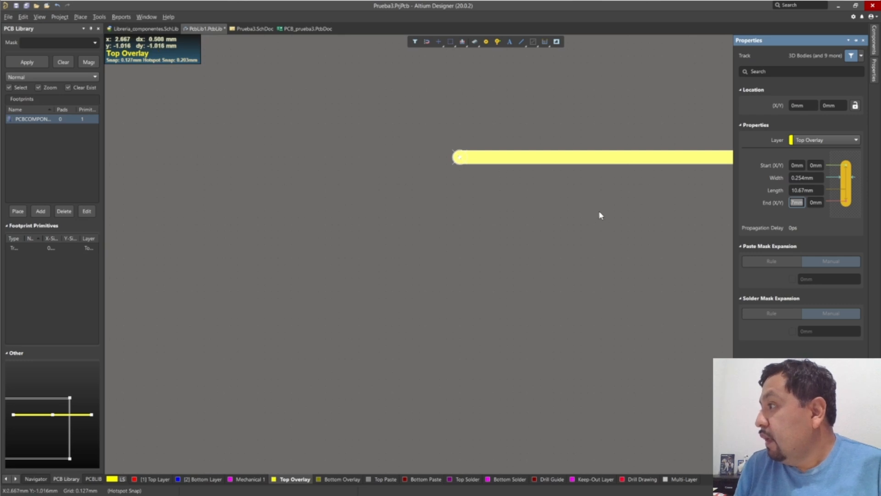
right_click_drag(653, 237, 382, 249)
scroll(394, 239, "down", 1)
scroll(393, 243, "up", 1)
scroll(395, 243, "up", 2)
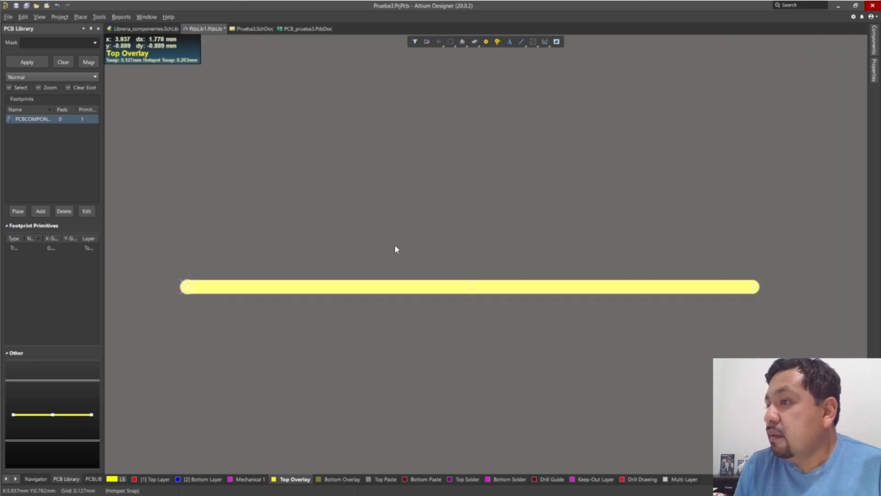
Draw a vertical Top Overlay line about 3.18 mm long upward from the footprint's origin
left_click(521, 42)
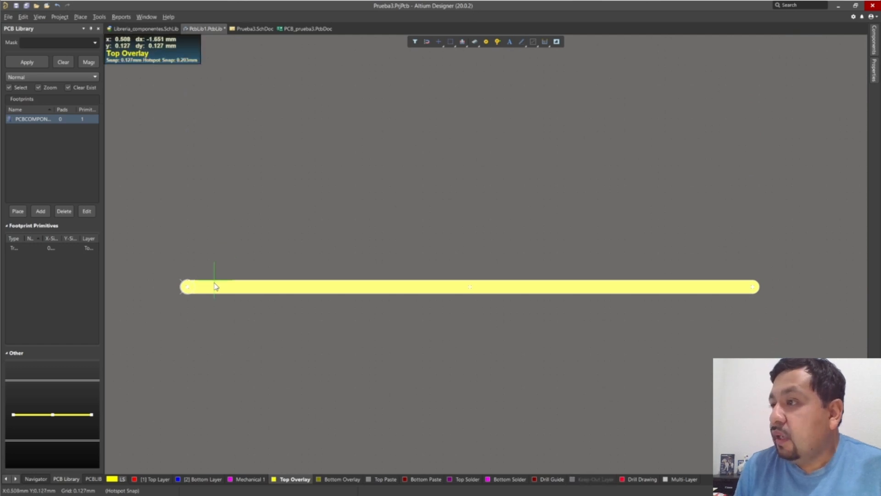
left_click(187, 287)
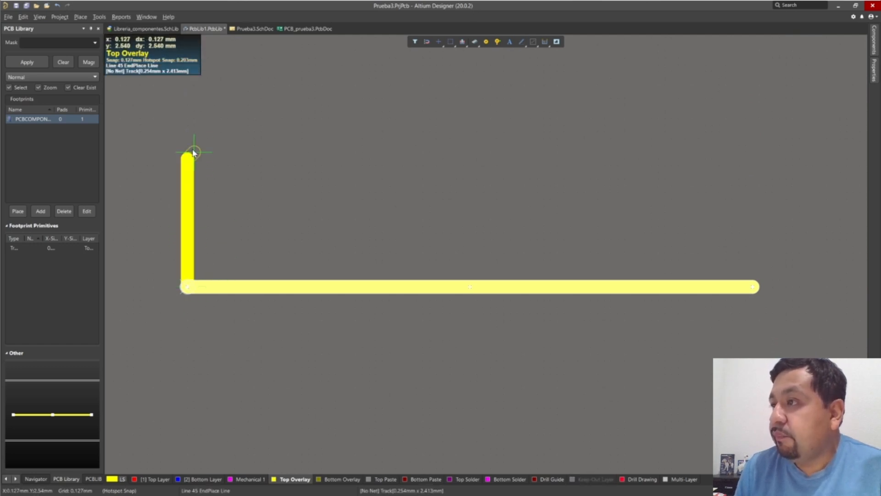
left_click(188, 119)
key("Escape")
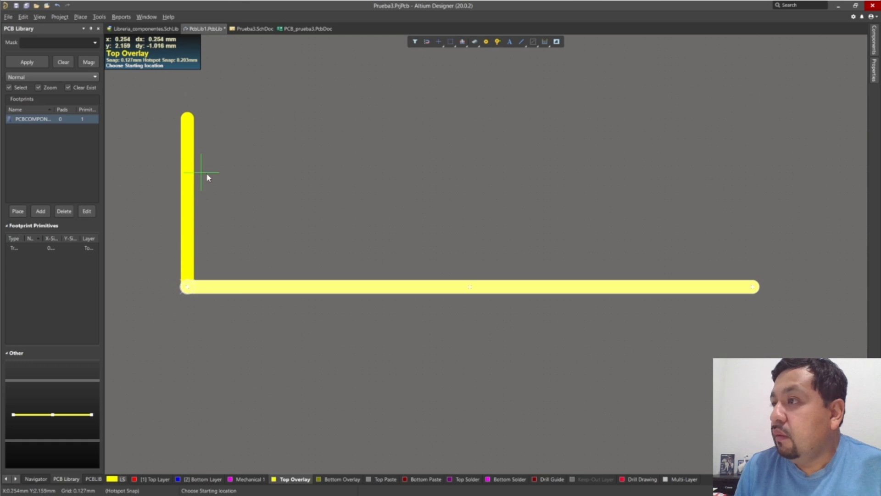
Set the Y coordinate of the vertical overlay line's end point to 4.70 mm
double_click(187, 170)
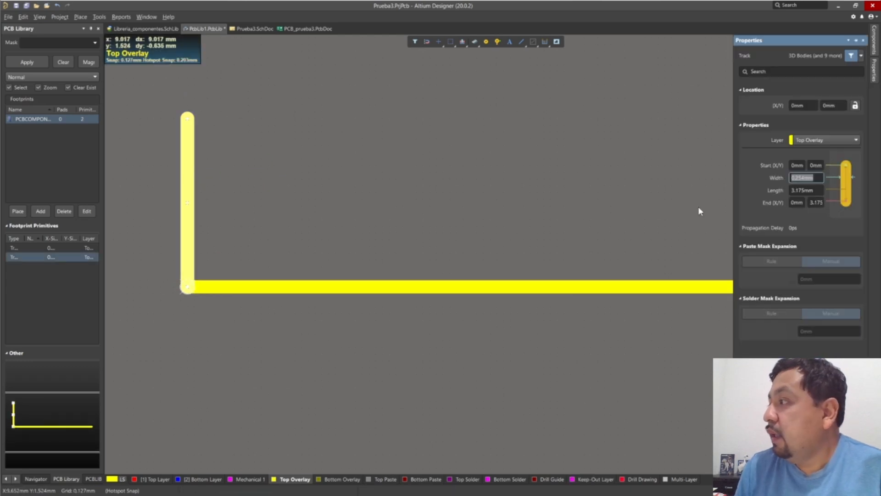
left_click(815, 202)
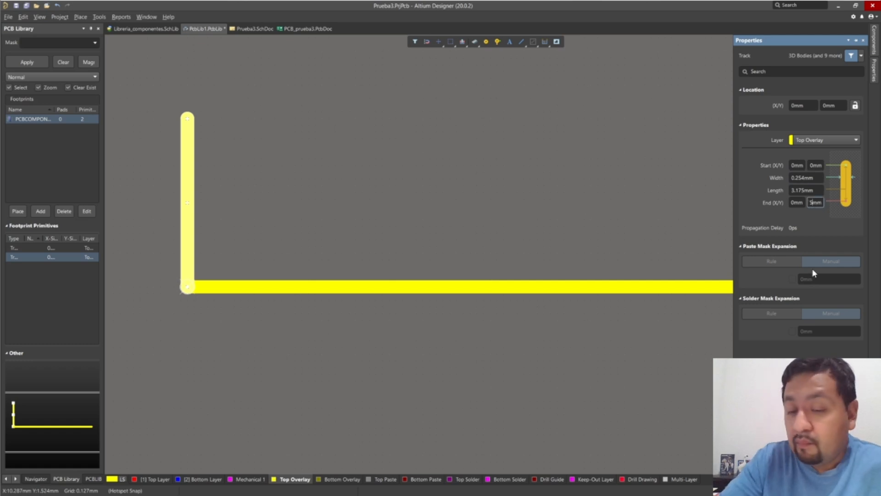
key("BackSpace")
type("4.70")
key("Return")
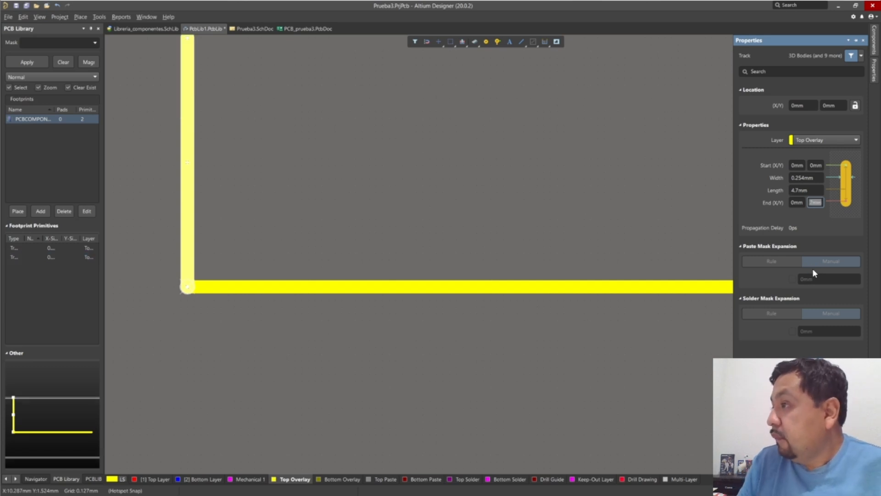
Draw a horizontal Top Overlay line about 10.41 mm long from the upper end of the vertical line
scroll(418, 128, "down", 1)
scroll(419, 130, "up", 1)
right_click_drag(417, 137, 382, 215)
scroll(382, 215, "down", 1)
scroll(381, 215, "up", 1)
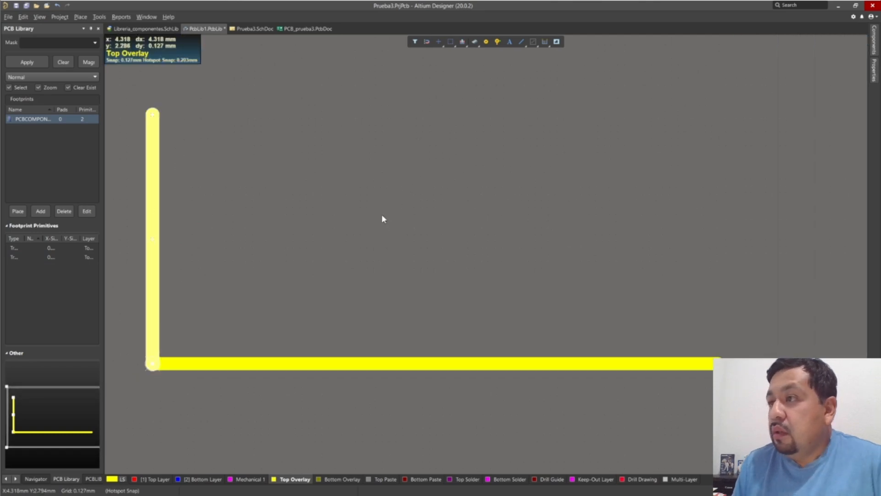
left_click(523, 42)
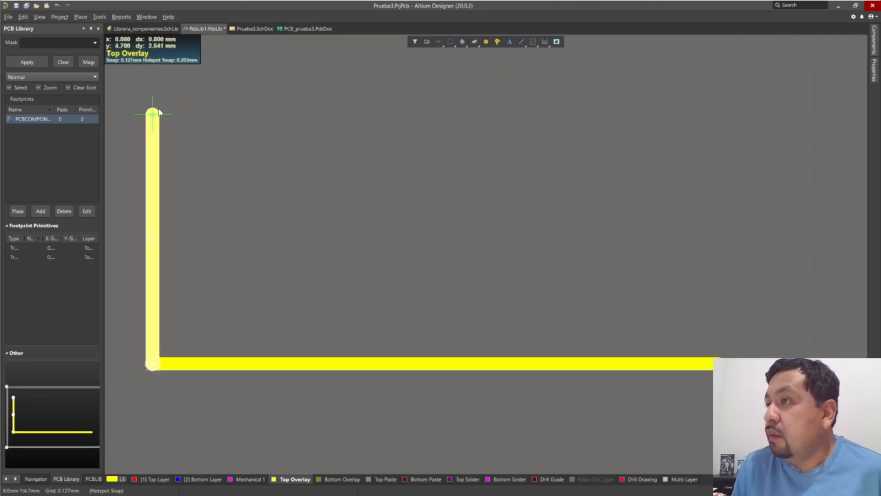
left_click(153, 114)
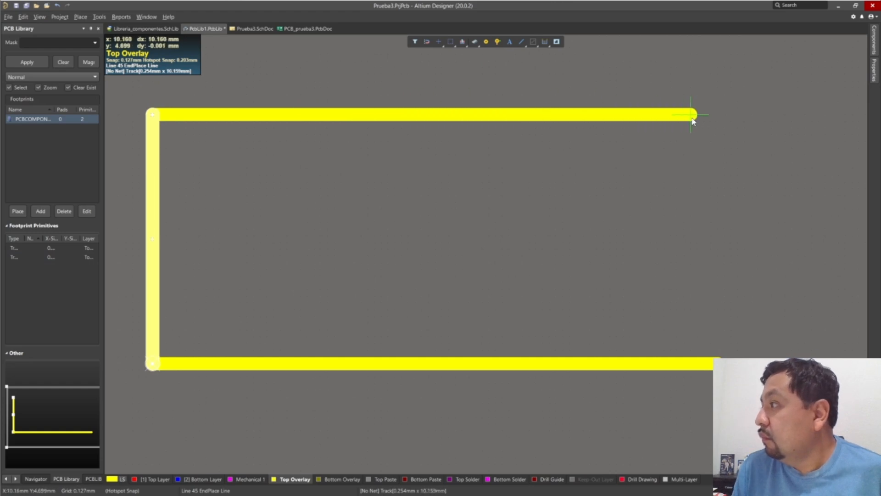
left_click(707, 115)
right_click(657, 162)
right_click(513, 129)
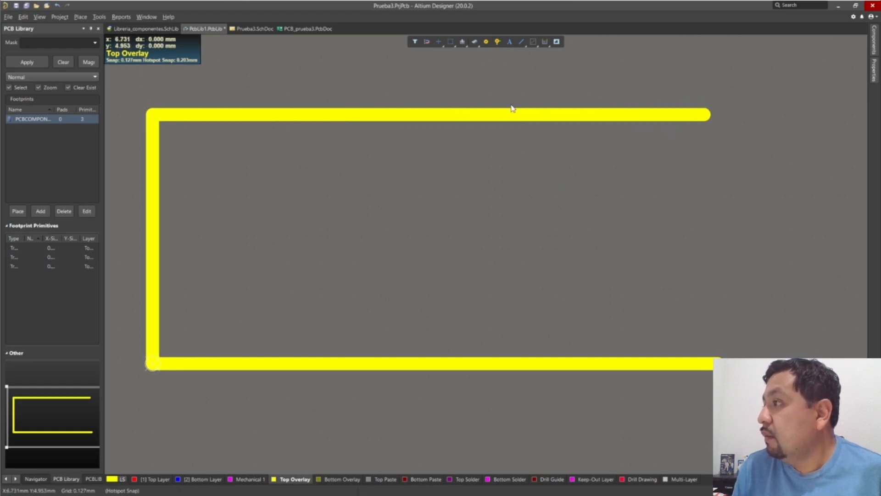
Set the length of the upper horizontal overlay line to 10.67 mm
double_click(512, 114)
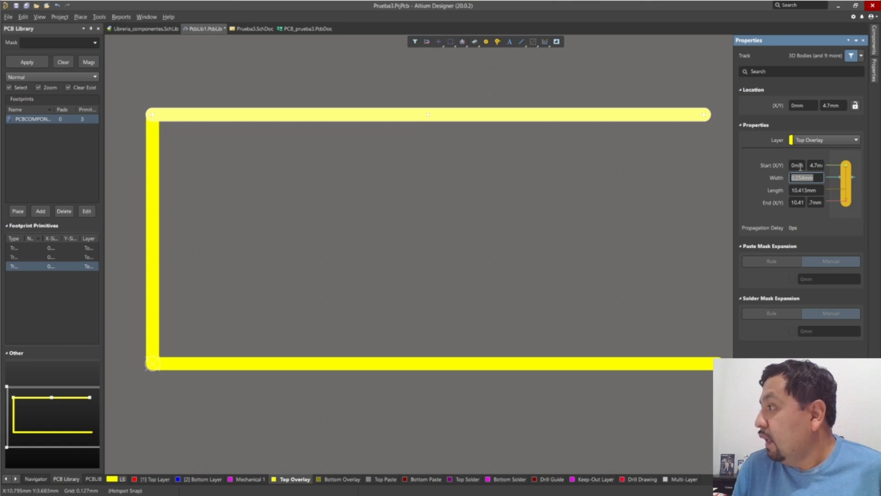
left_click(804, 191)
left_click(807, 190)
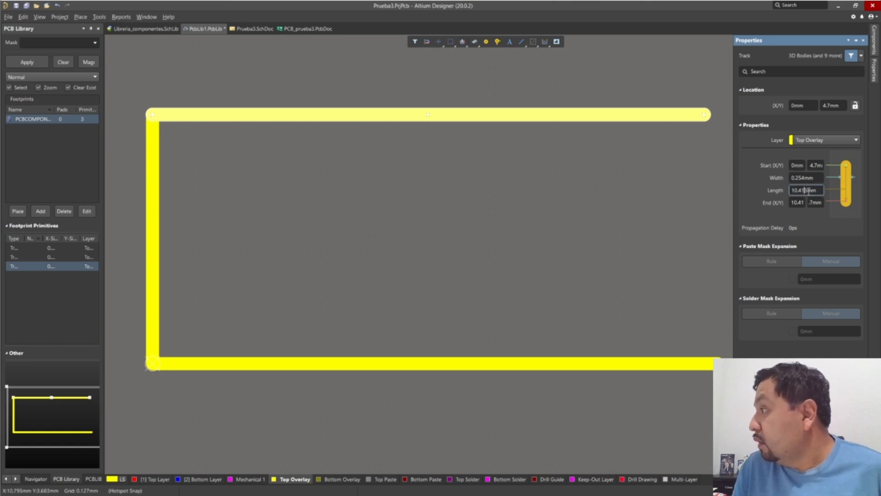
key("BackSpace")
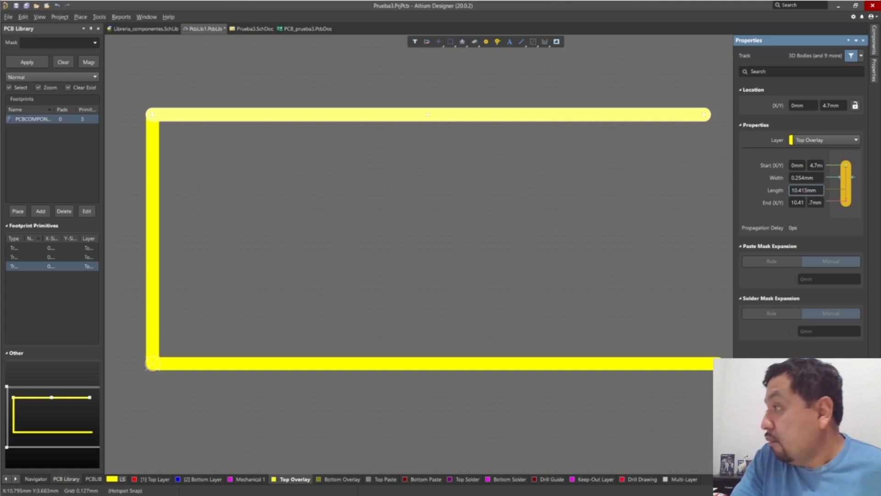
key("BackSpace")
key("BackSpace")
type("67")
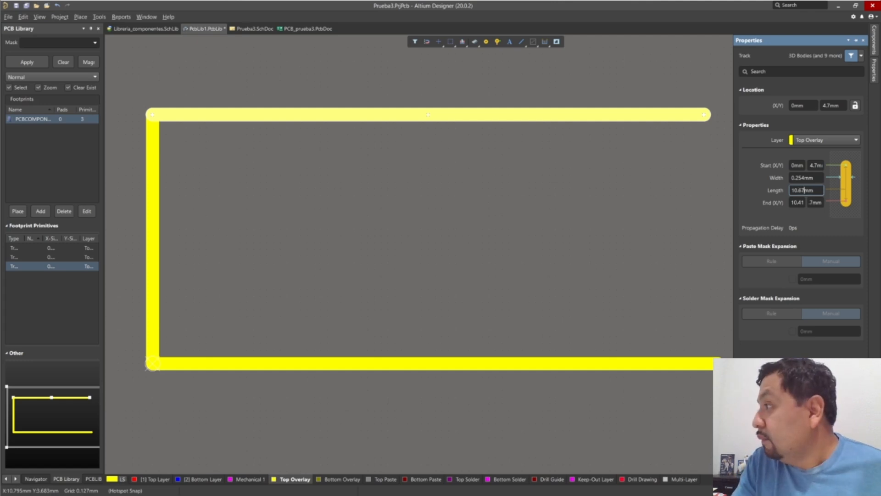
key("Return")
left_click(568, 301)
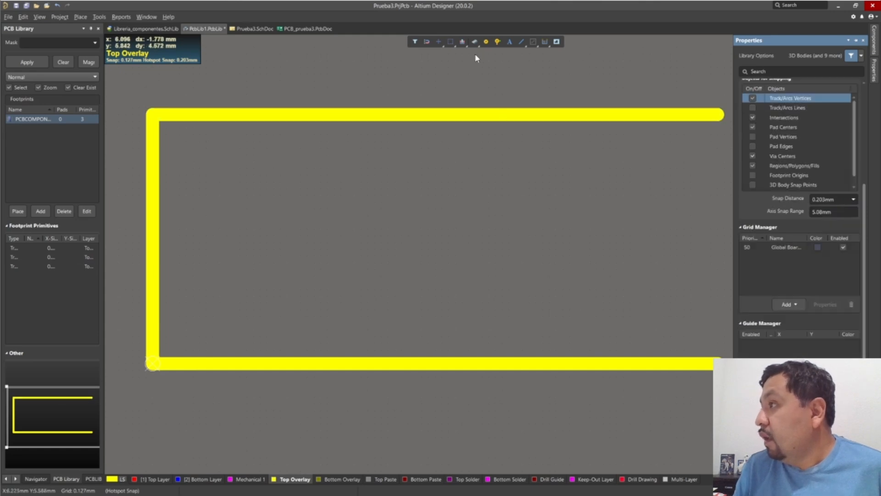
Close the rectangular outline with a vertical Top Overlay line joining the free ends of the two horizontal lines
left_click(521, 41)
left_click(718, 114)
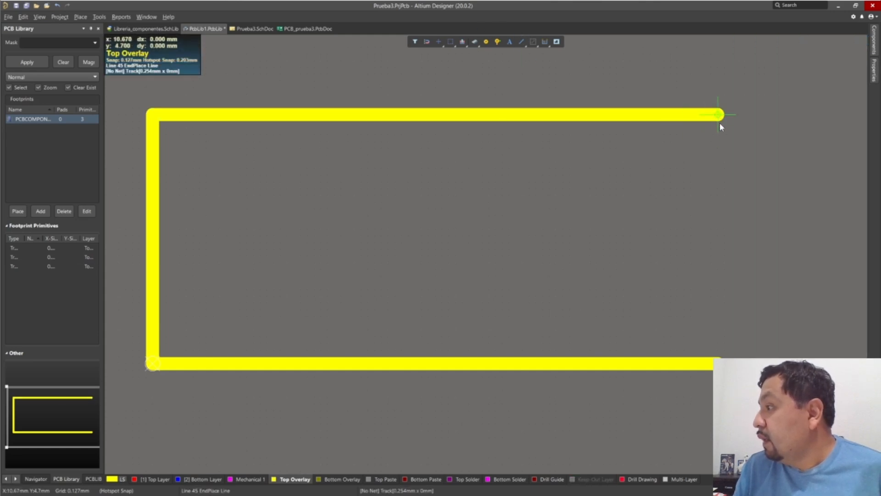
left_click(717, 364)
right_click(771, 336)
right_click(771, 336)
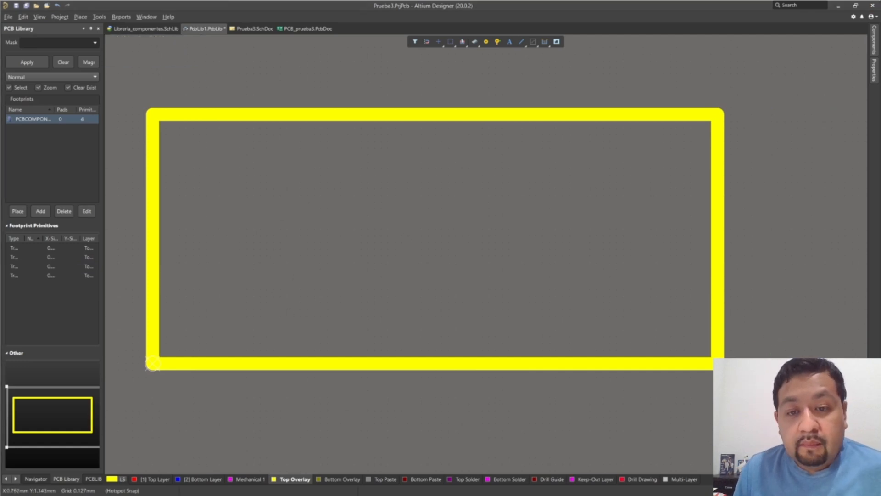
Switch to the LM7805 datasheet in Adobe Acrobat and examine the TO-220 views for lead spacing, lead width and lead position in the body
key("alt+Tab")
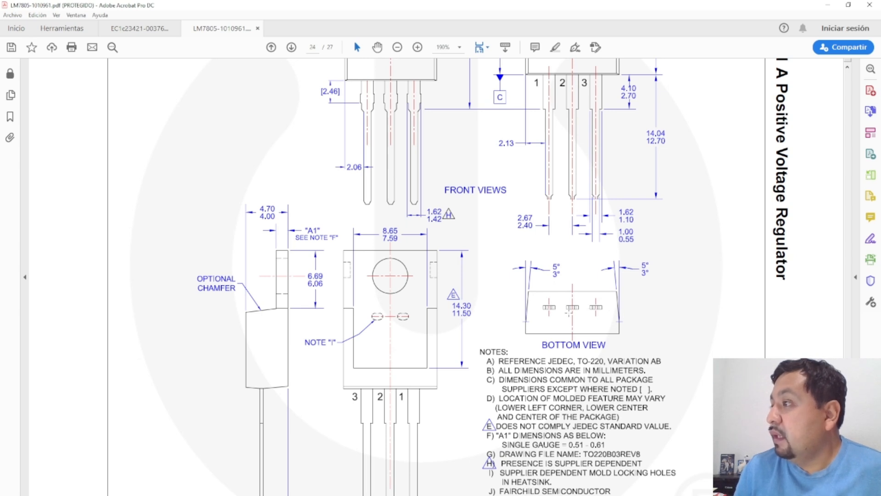
scroll(563, 284, "up", 5)
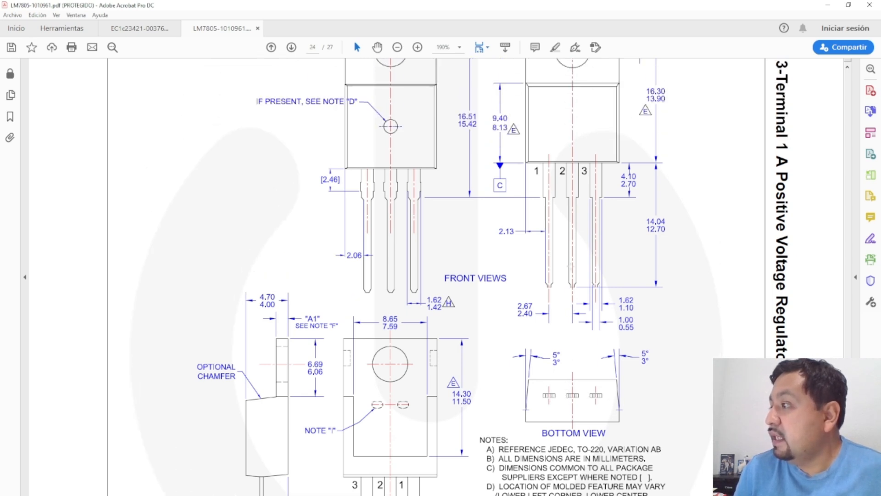
scroll(557, 324, "up", 2)
scroll(557, 325, "down", 2)
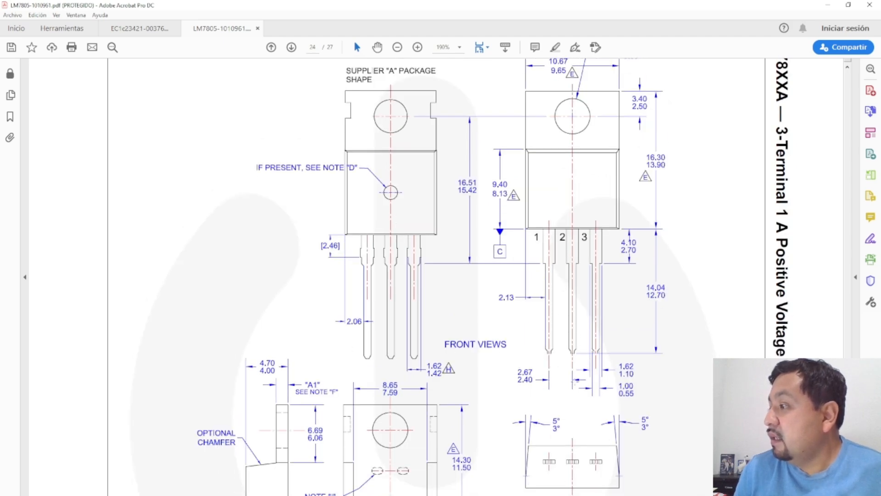
scroll(425, 379, "down", 9)
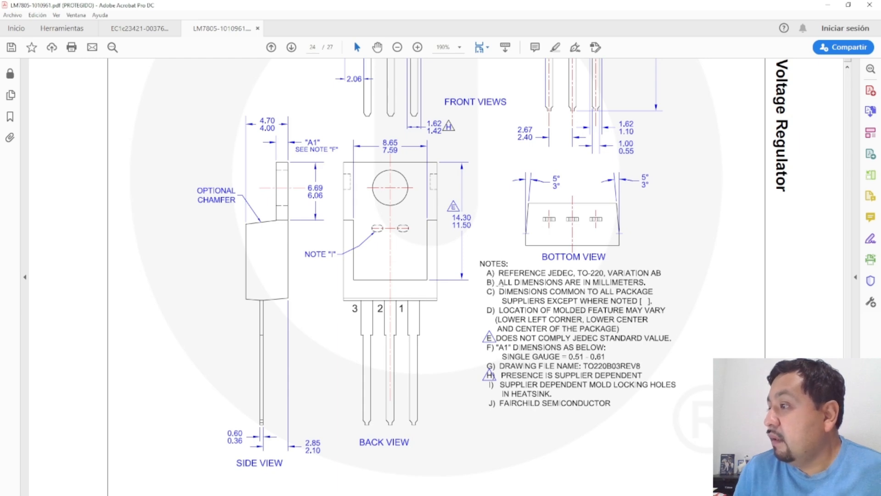
scroll(496, 288, "up", 3)
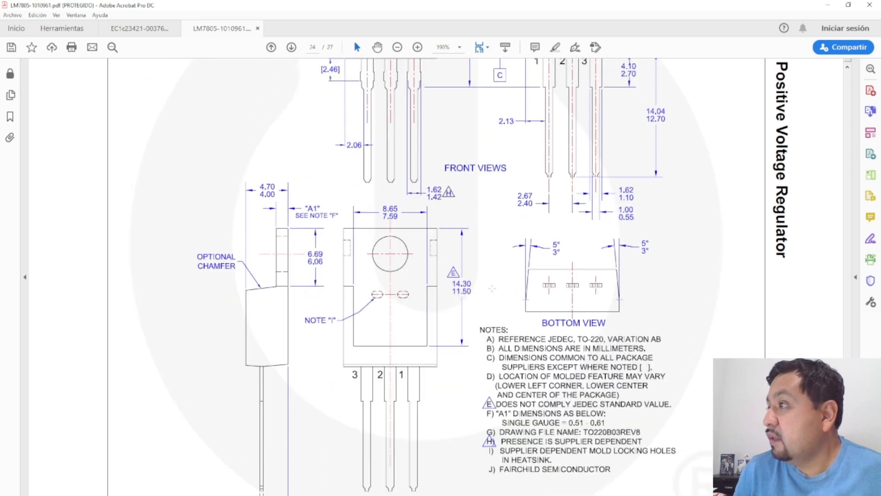
scroll(355, 181, "up", 10)
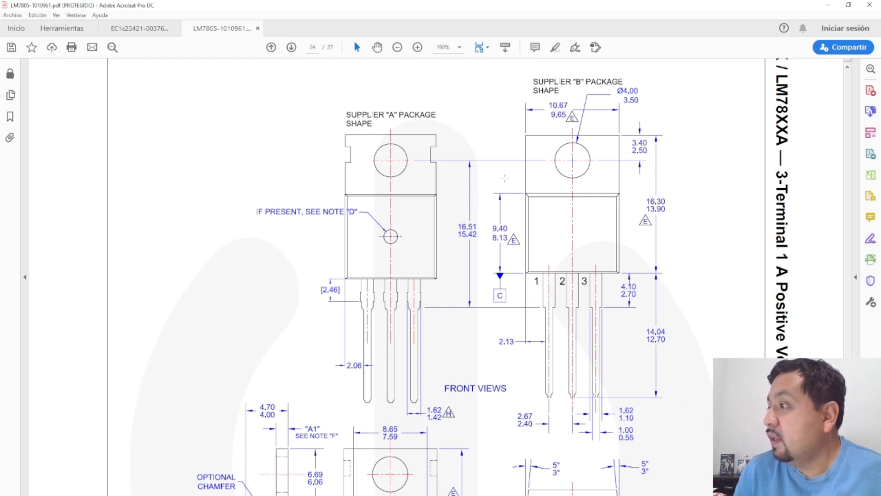
scroll(533, 309, "down", 3)
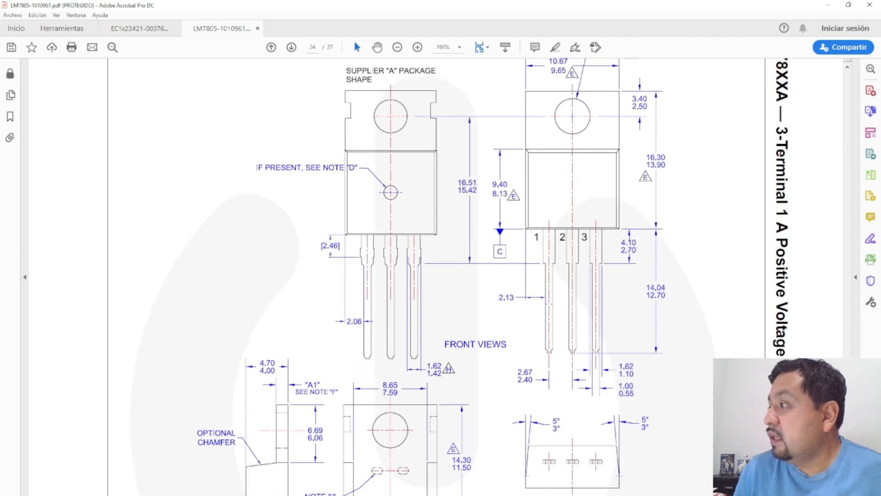
scroll(557, 314, "down", 6)
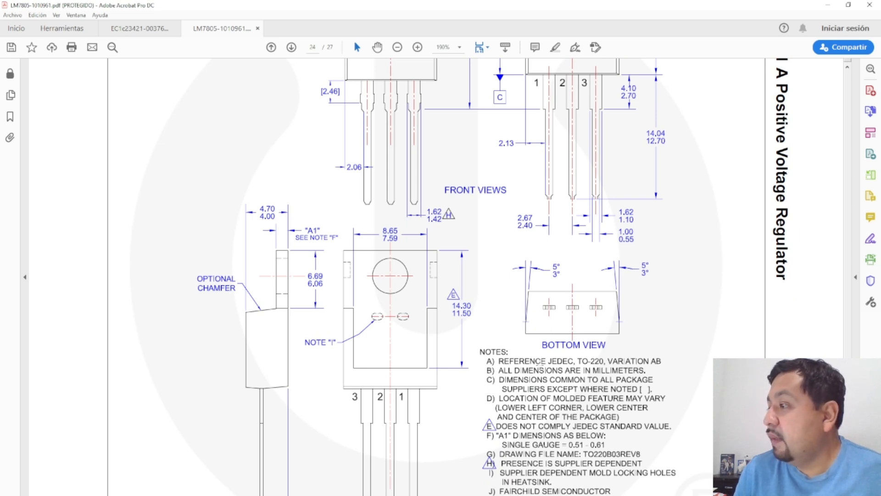
scroll(540, 364, "down", 3)
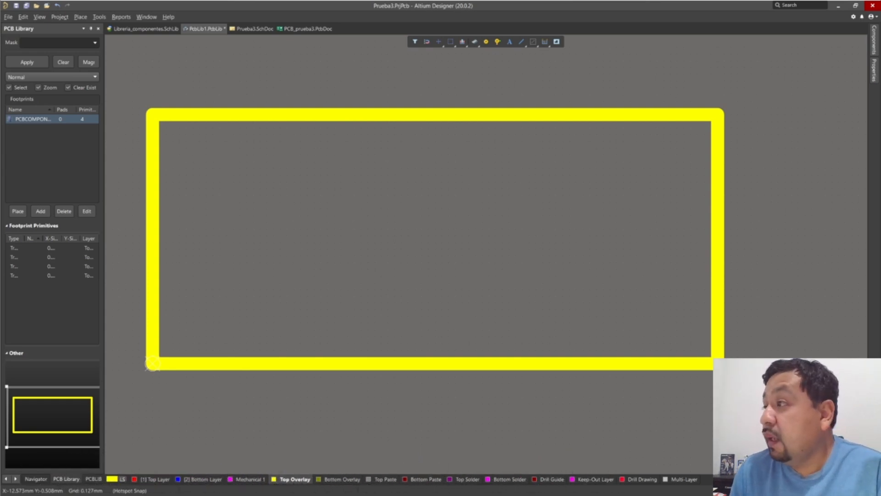
In the Altium Designer footprint, place three pads in a row inside the outline at about X 2.16, 5.33 and 8.76 mm, Y 2.54 mm
left_click(488, 43)
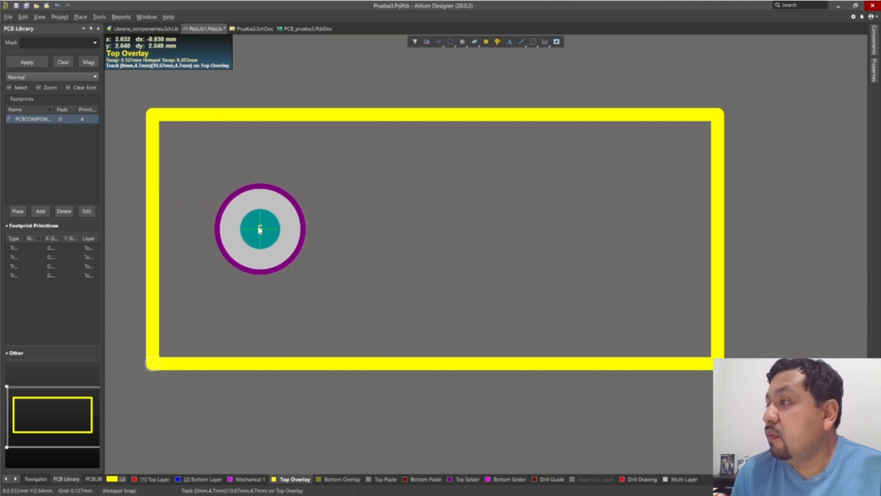
left_click(267, 228)
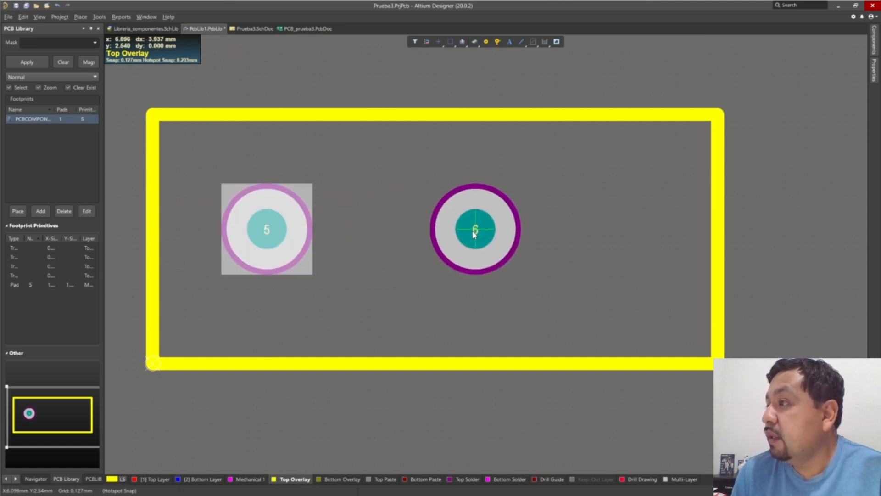
left_click(435, 230)
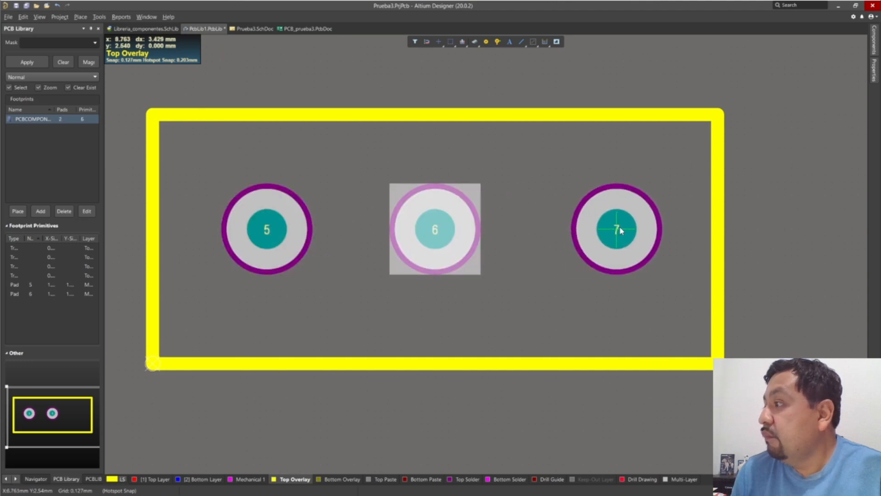
left_click(617, 229)
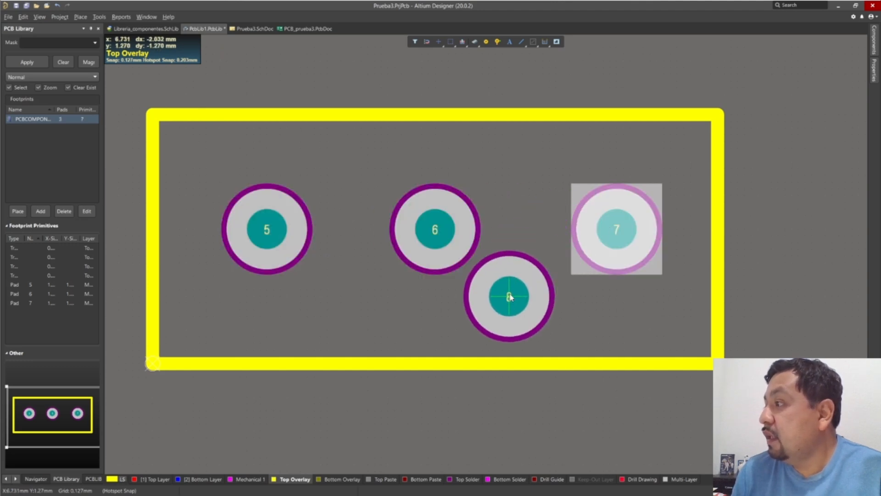
right_click(252, 394)
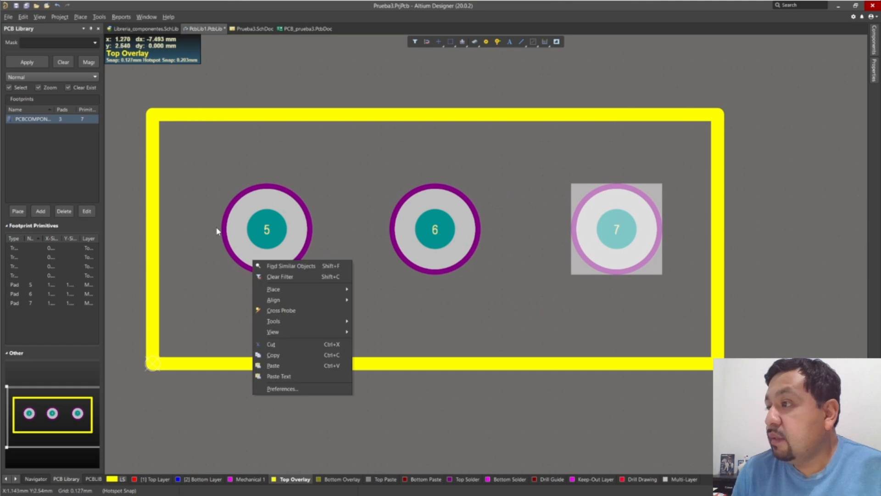
Set the X location of pad 5 to 2.13 mm
left_click(252, 223)
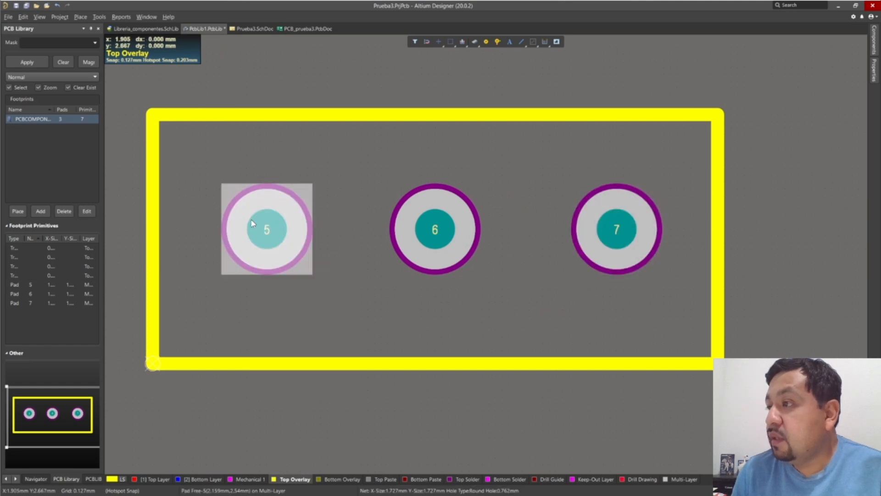
double_click(276, 236)
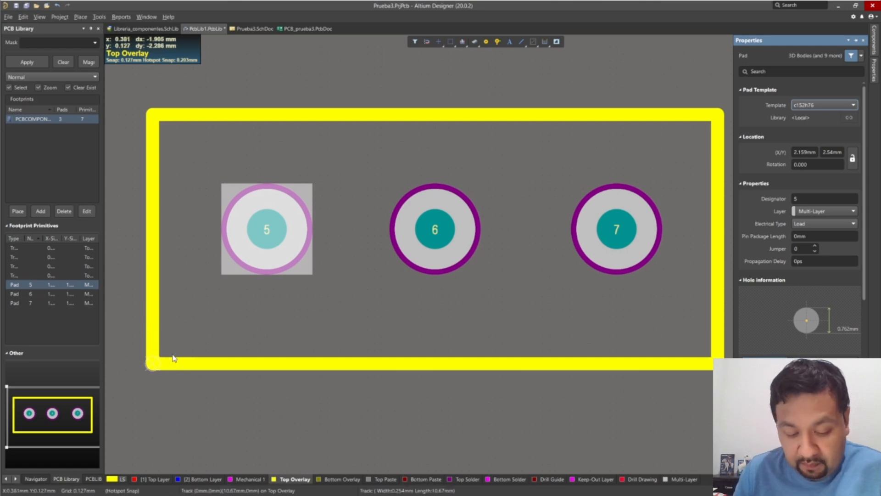
left_click(806, 151)
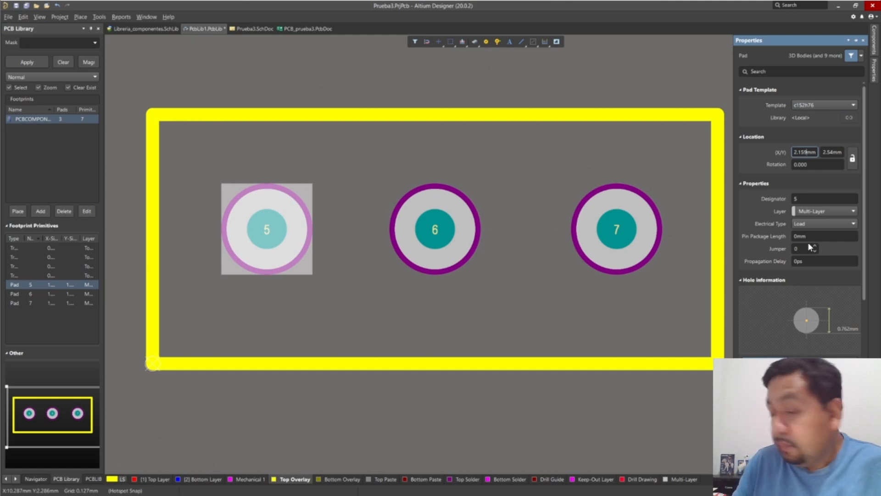
key("BackSpace")
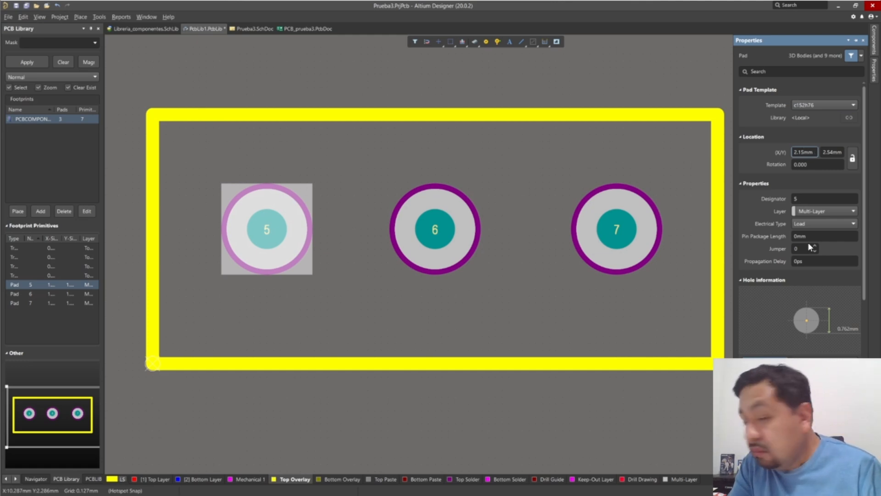
key("BackSpace")
type("3")
key("Return")
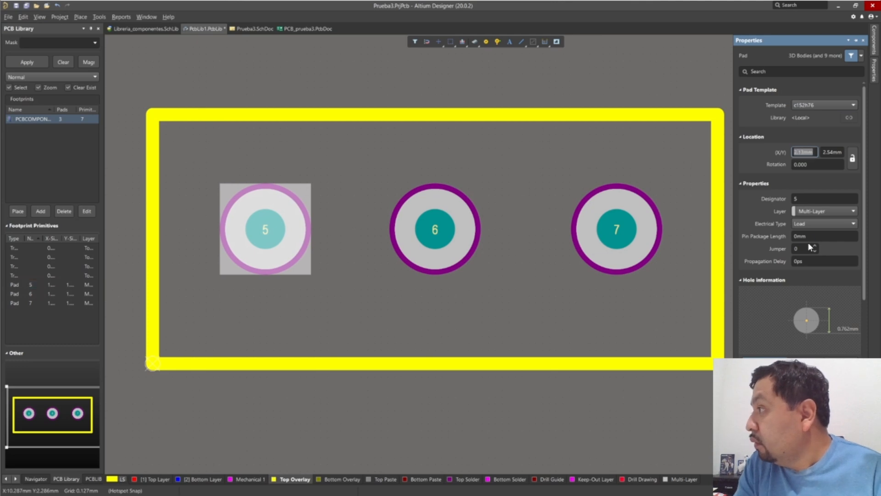
Set the Y location of pad 5 to 2.85 mm
left_click(831, 152)
left_click(832, 151)
key("Return")
left_click(833, 151)
key("BackSpace")
key("BackSpace")
key("BackSpace")
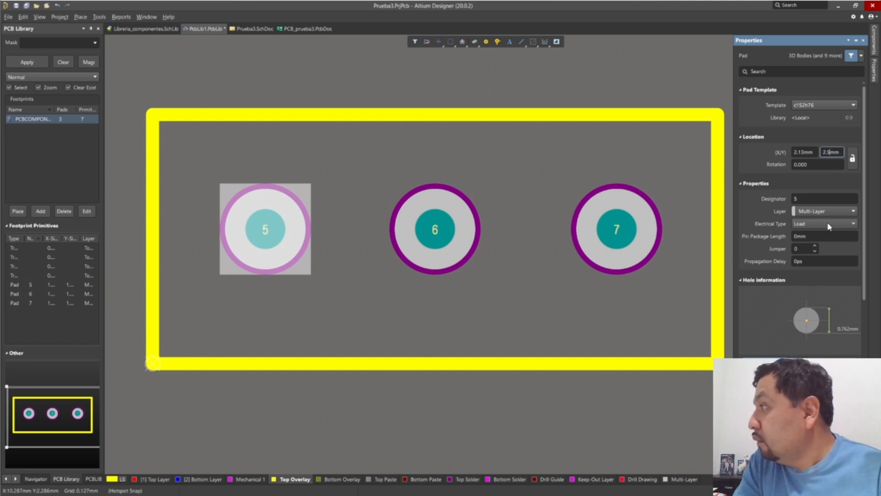
type(".85")
key("Return")
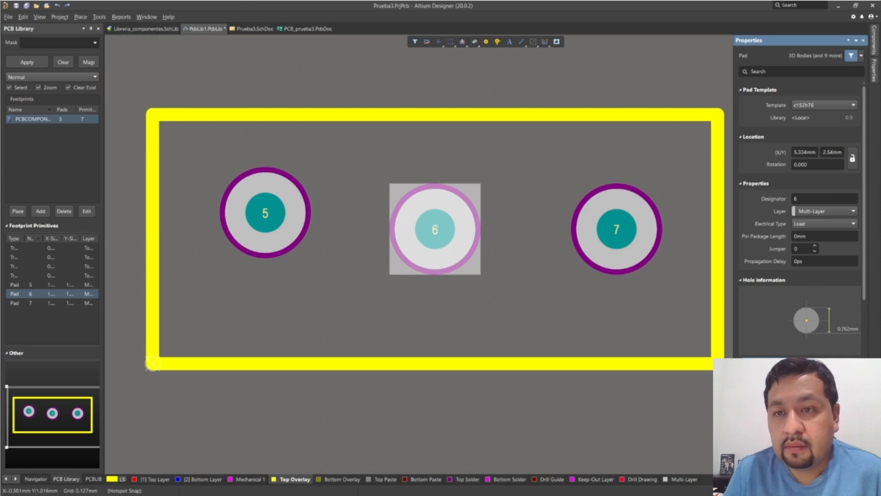
Check the lead spacing in the LM7805 datasheet in Adobe Acrobat and set pad 6's X location to 5.35 mm in Altium Designer
key("alt+Tab")
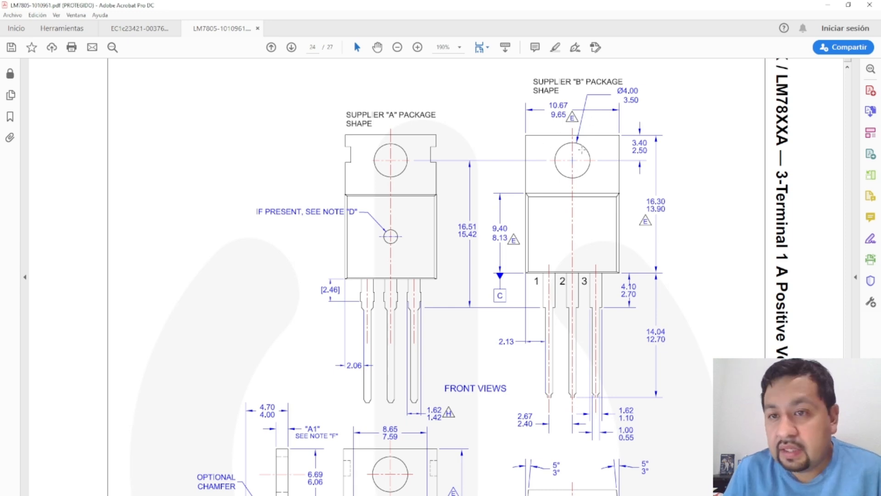
key("alt+Tab")
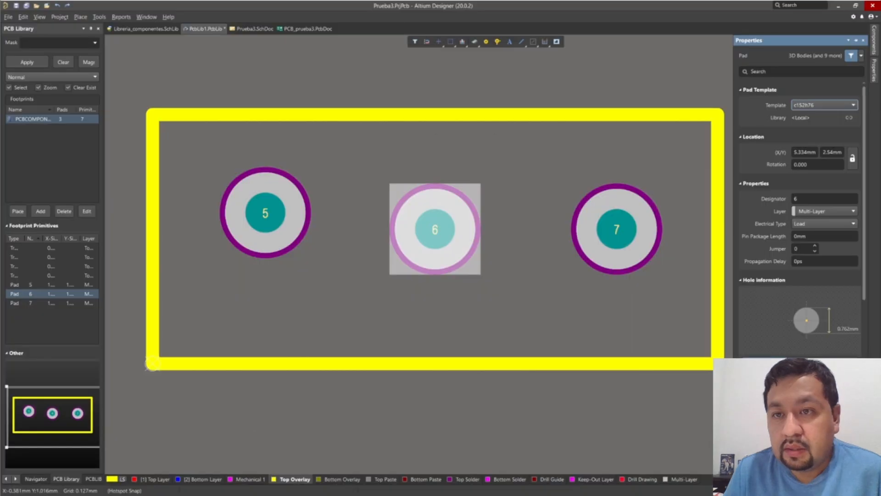
left_click(805, 152)
left_click(808, 153)
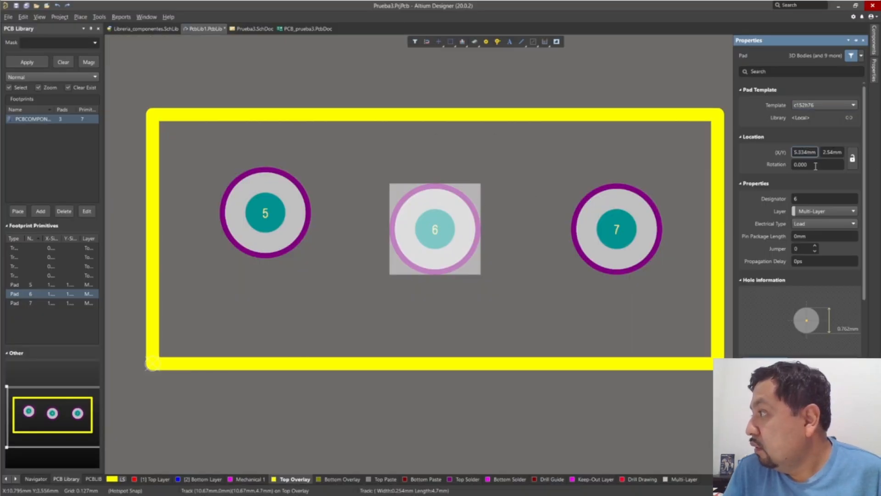
key("BackSpace")
key("BackSpace")
key("BackSpace")
key("BackSpace")
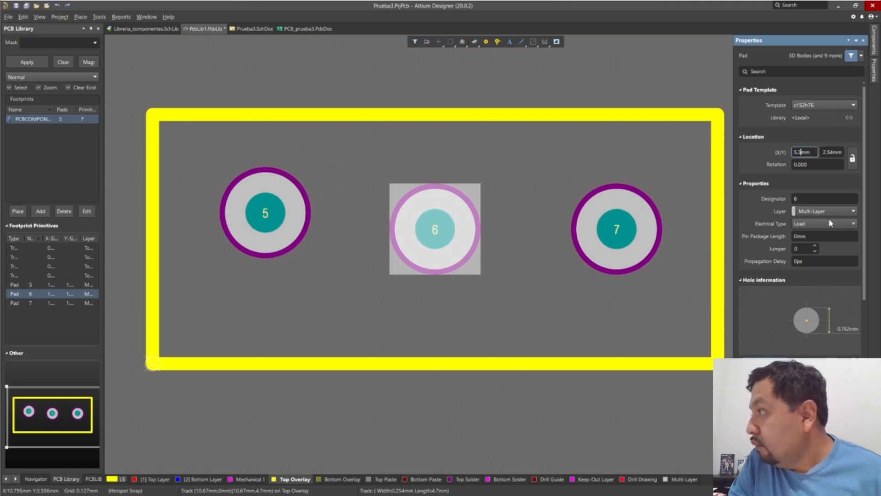
type(".35")
key("BackSpace")
key("BackSpace")
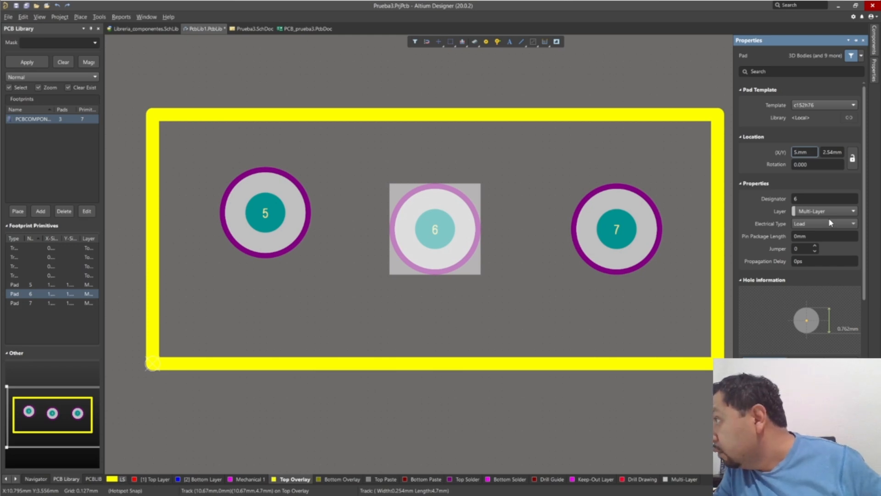
type(".35")
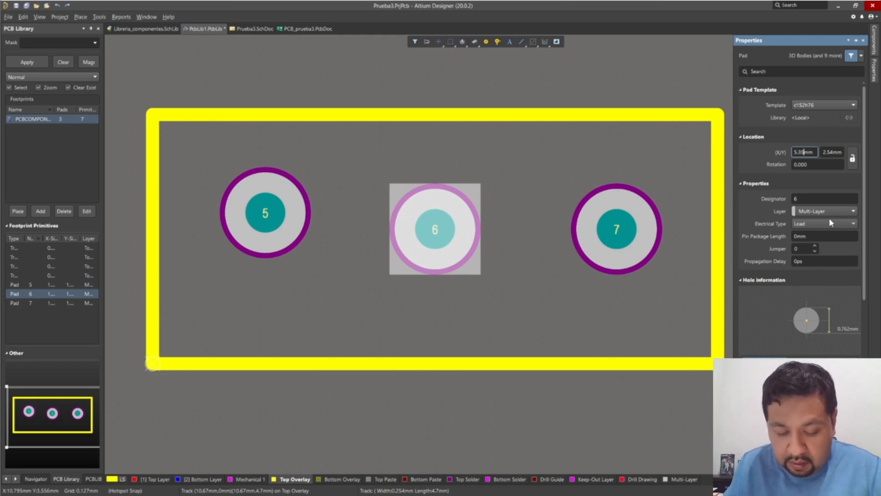
Set the Y location of pad 6 to 2.85 mm
left_click(831, 152)
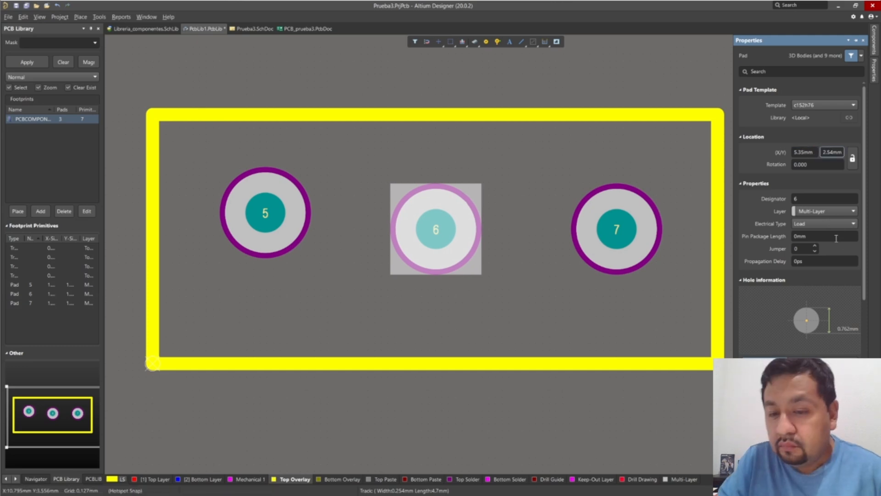
key("BackSpace")
key("BackSpace")
key("BackSpace")
type(".85")
key("Return")
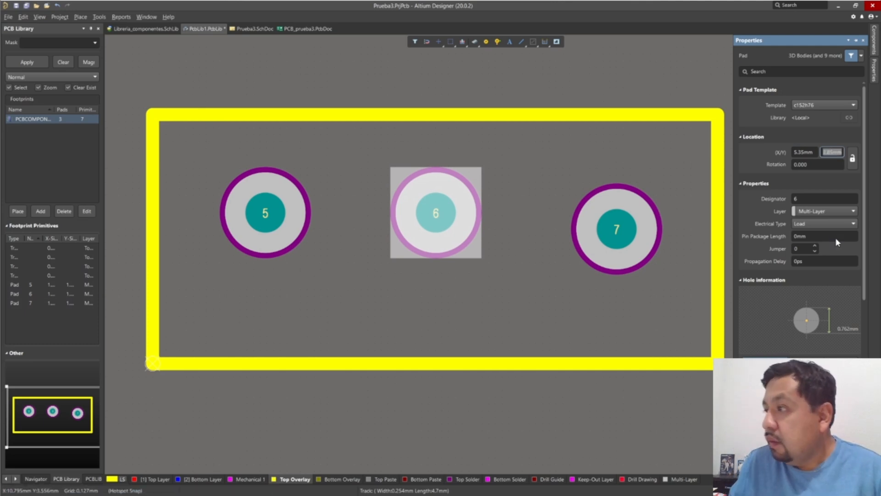
Review the TO-220 lead dimensions in the Adobe Acrobat datasheet and set pad 7's X location to 8.54 mm in Altium Designer
left_click(630, 223)
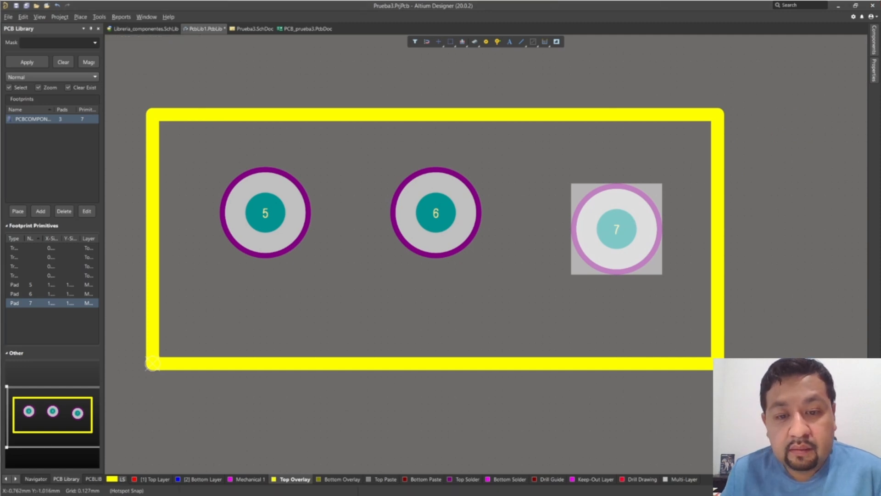
key("alt+Tab")
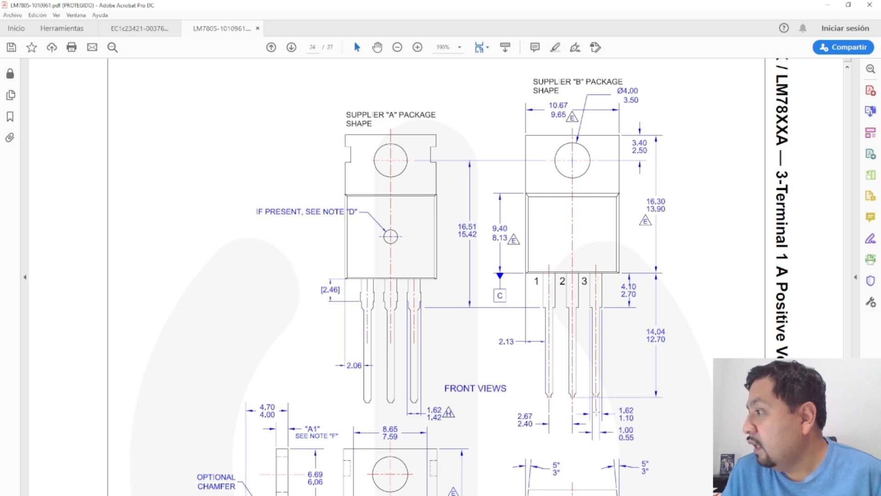
scroll(436, 276, "down", 2)
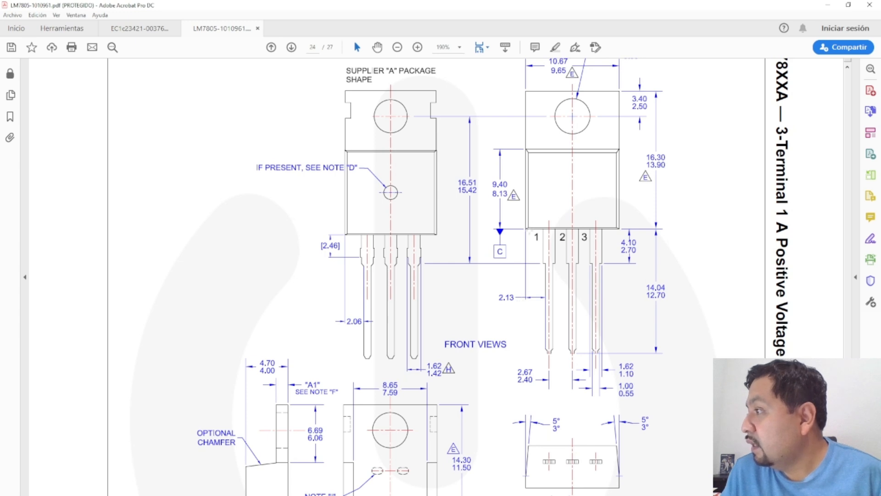
scroll(605, 232, "up", 2)
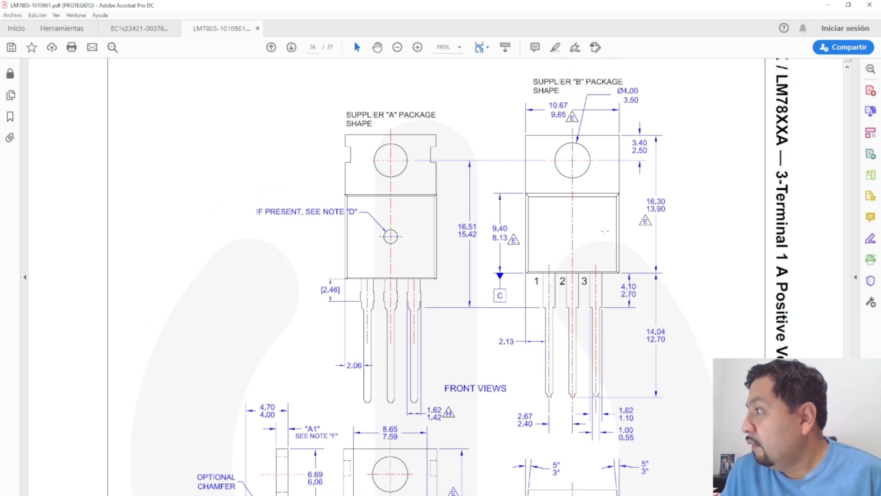
scroll(614, 313, "up", 2)
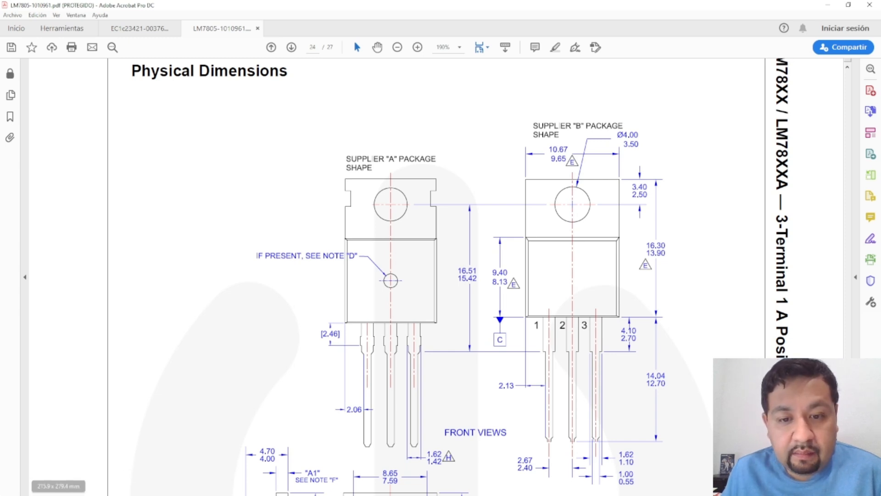
key("alt+Tab")
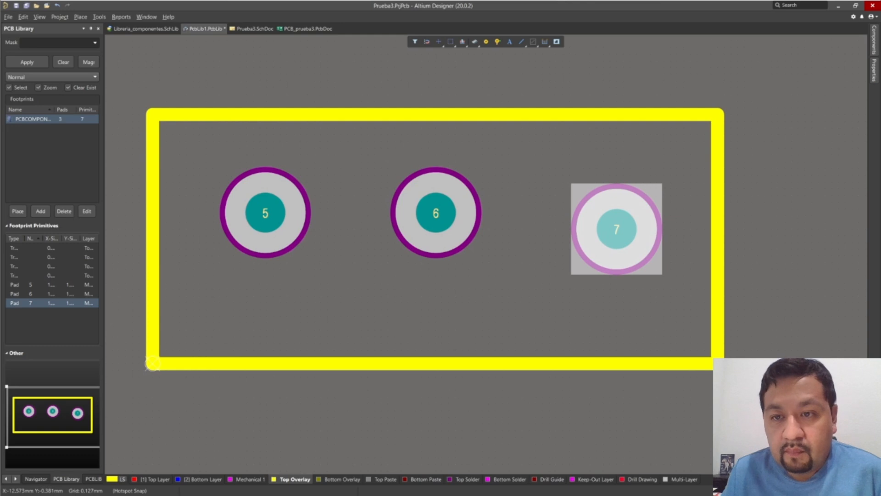
left_click(591, 218)
double_click(591, 218)
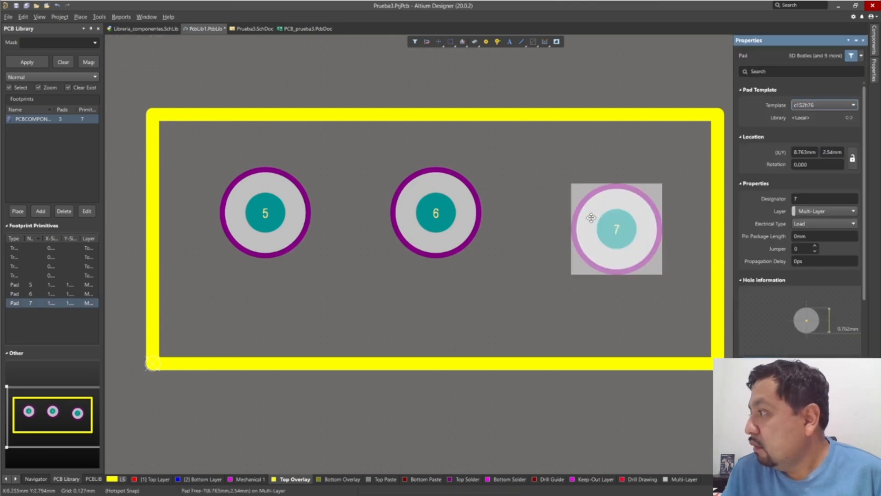
left_click(804, 153)
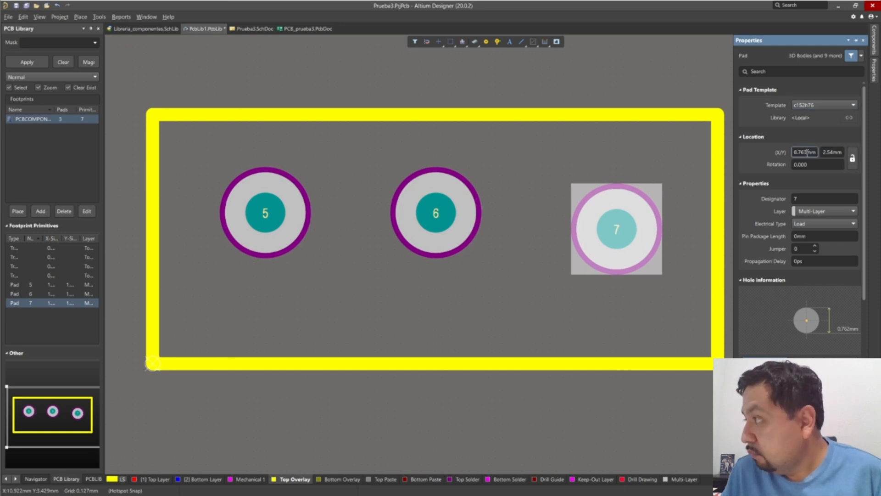
key("BackSpace")
key("BackSpace")
key("BackSpace")
type("54")
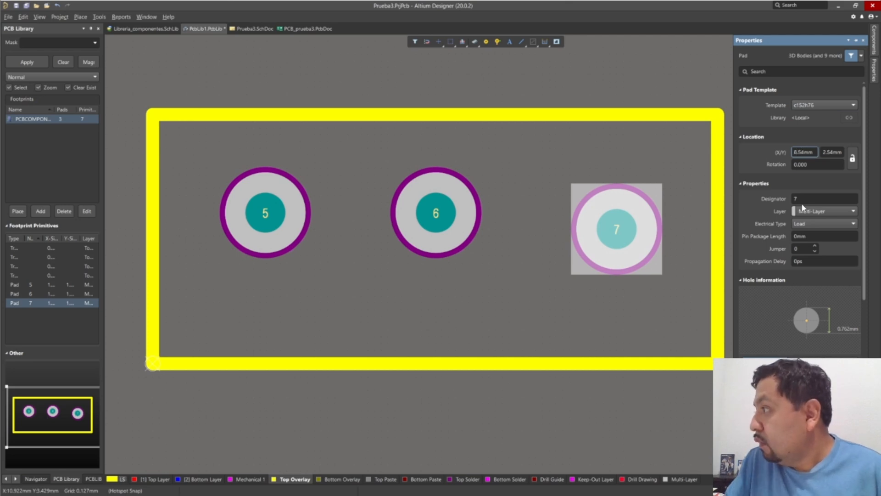
Set the Y location of pad 7 to 2.85 mm
left_click(832, 153)
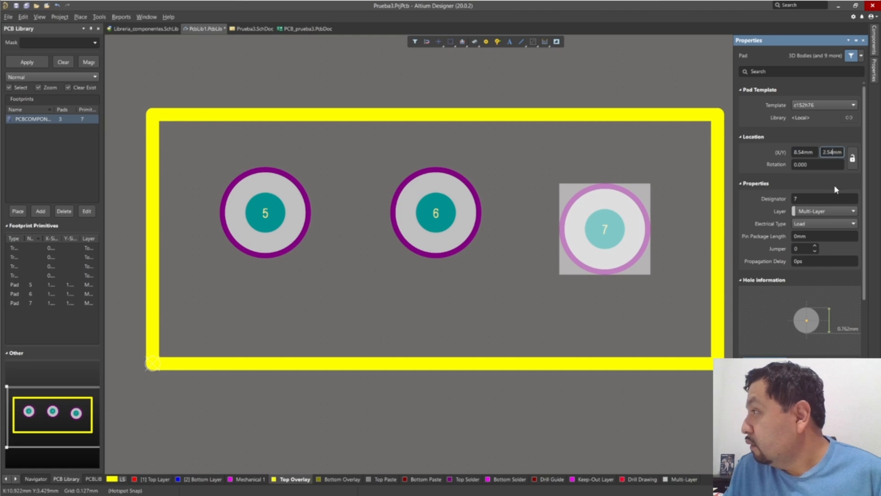
key("BackSpace")
key("BackSpace")
key("BackSpace")
type(".85")
key("Return")
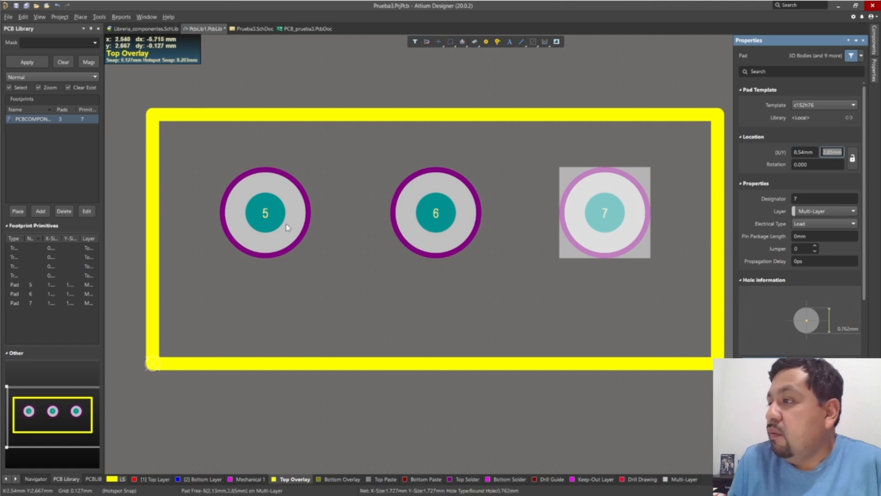
Change the designator of pad 5, the first in the row, to 1
left_click(264, 218)
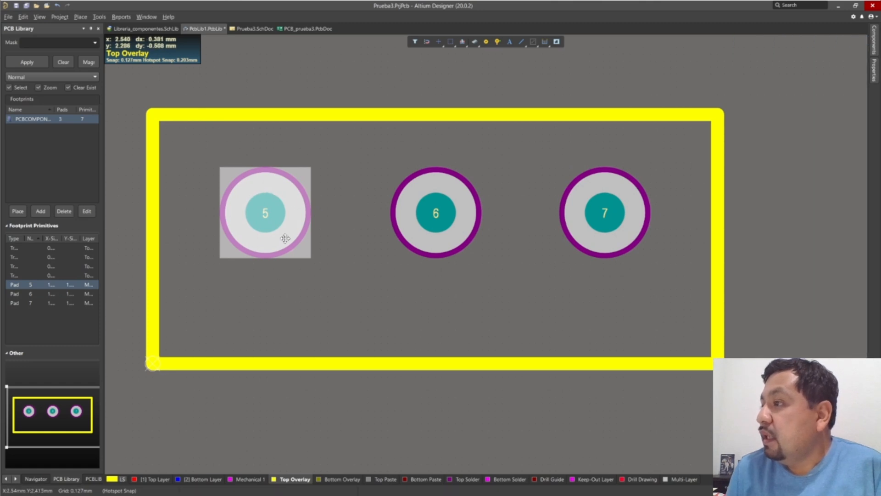
double_click(263, 211)
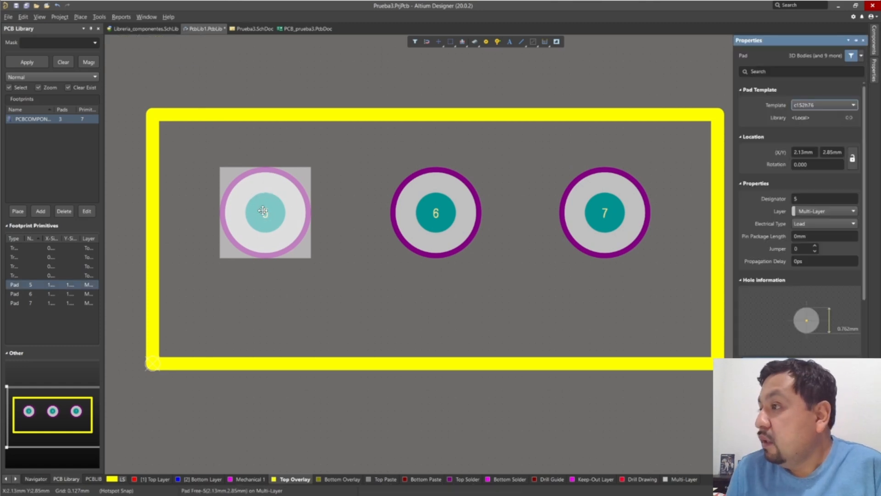
left_click(801, 198)
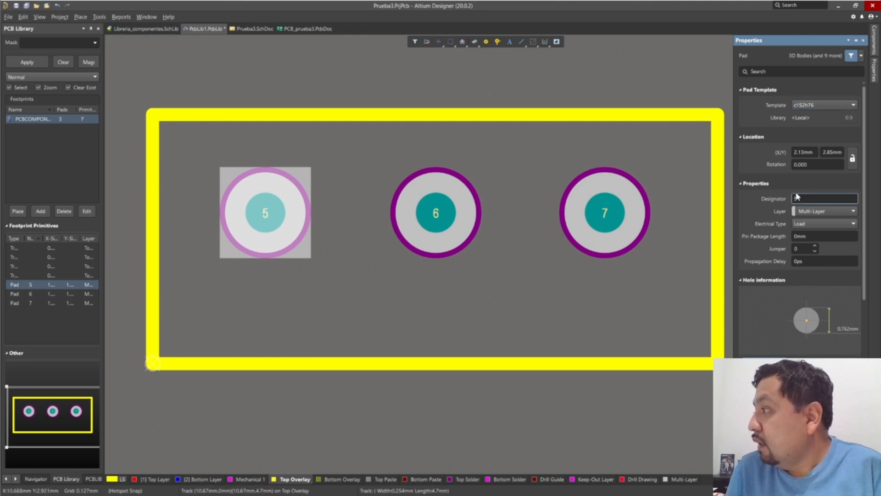
double_click(797, 198)
type("1")
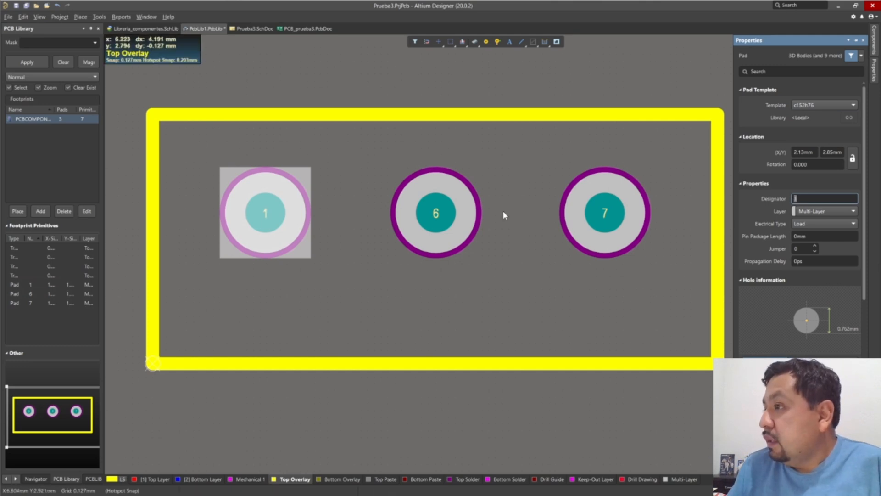
Change the designator of the middle pad to 2
left_click(436, 212)
left_click(815, 198)
type("2")
key("Return")
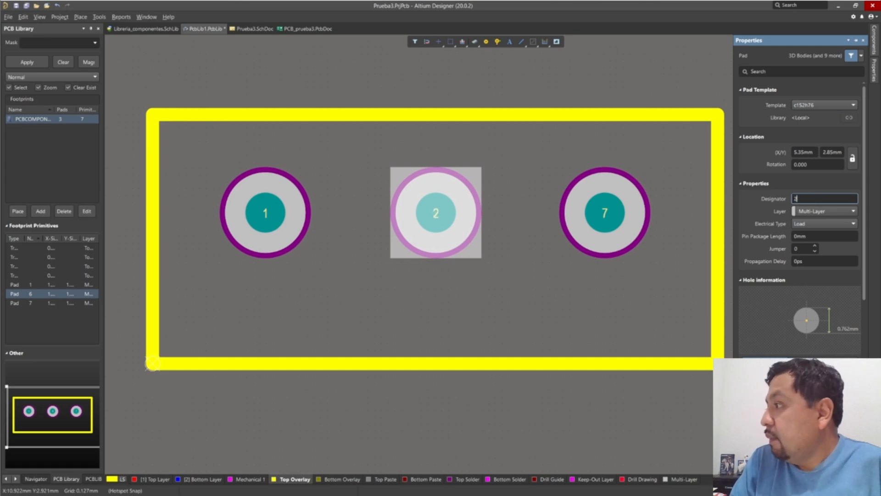
Change the designator of pad 7, the last in the row, to 3 and clear the selection
left_click(594, 203)
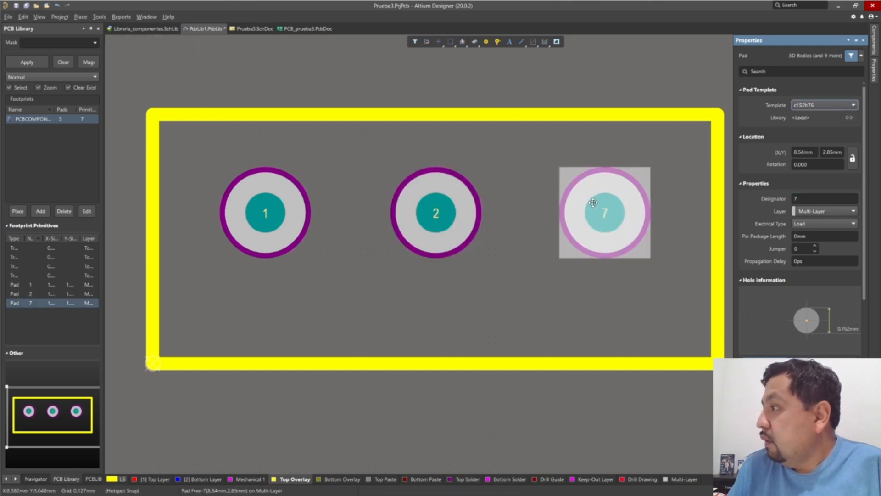
left_click(810, 197)
type("3")
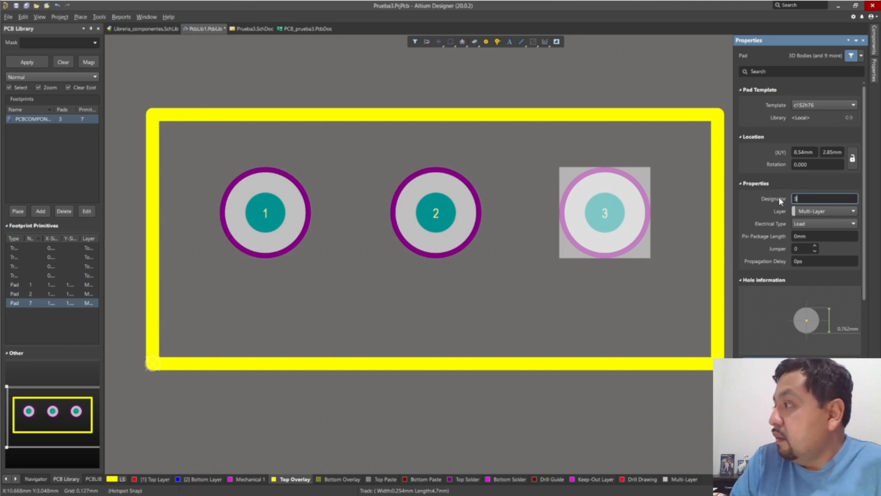
key("Return")
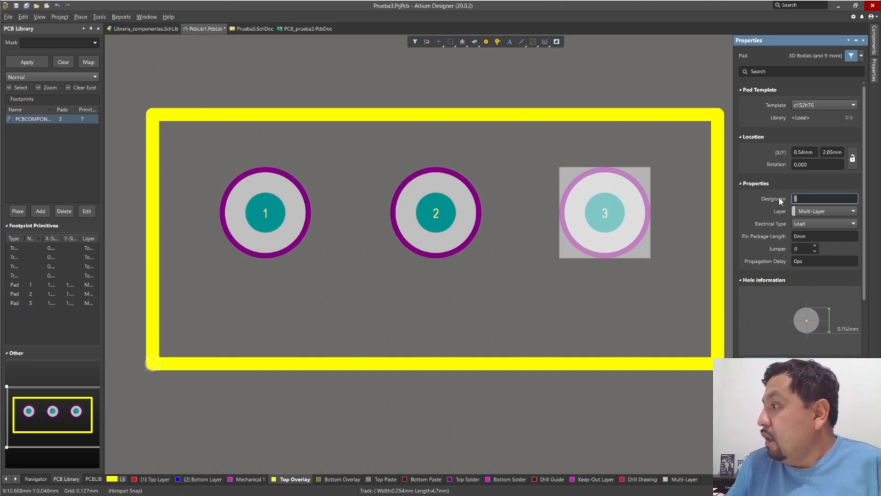
left_click(505, 400)
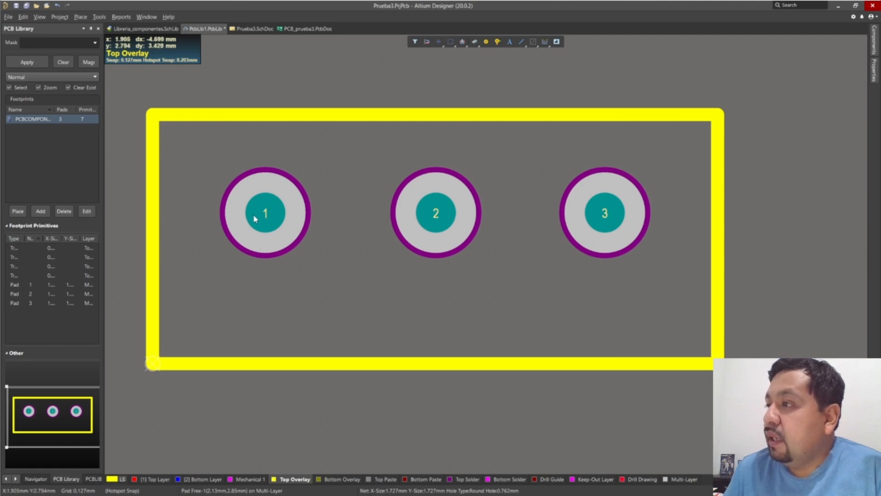
Set the hole size of pad 1 to 1.15 mm after checking the lead width in the LM7805 datasheet
left_click(277, 210)
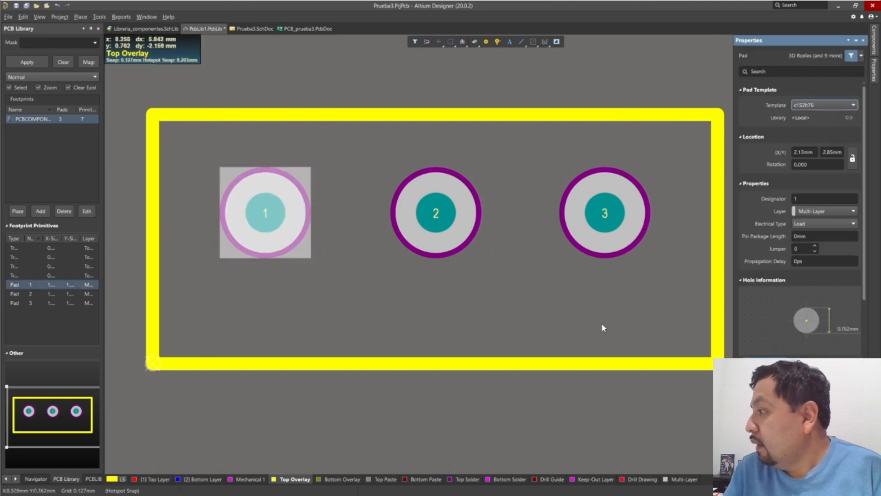
scroll(801, 207, "down", 1)
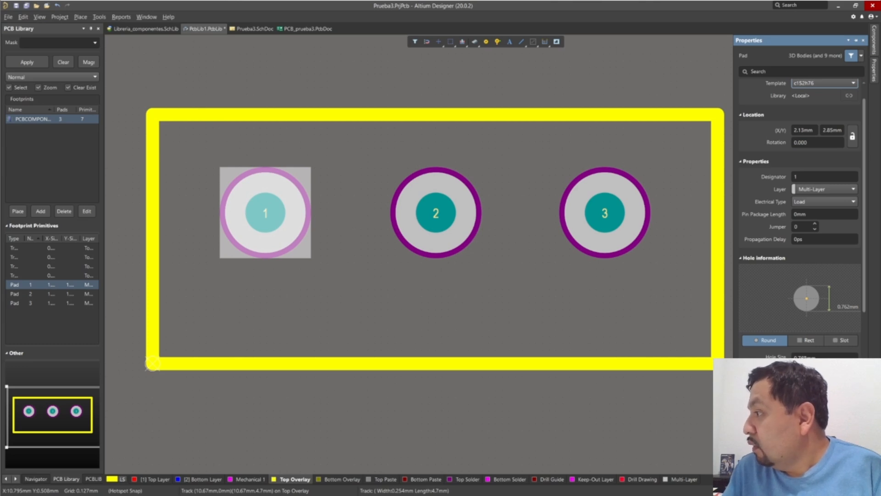
scroll(800, 206, "down", 5)
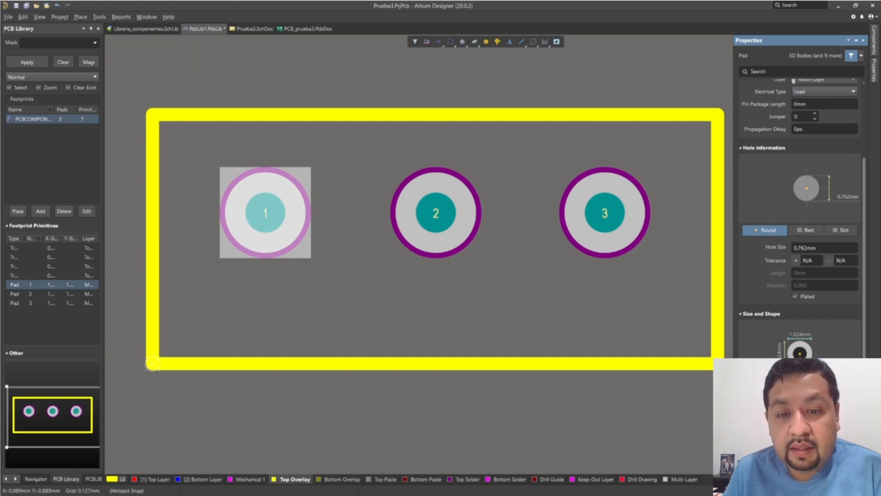
key("alt+Tab")
scroll(594, 335, "down", 2)
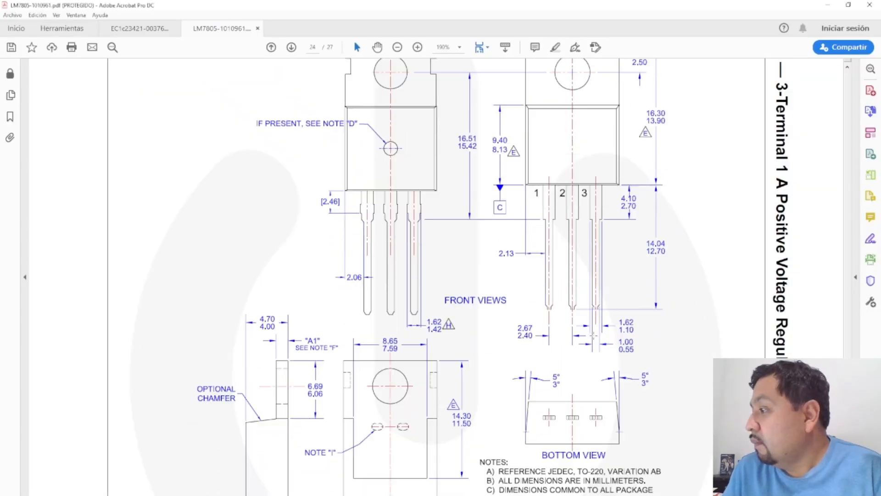
scroll(594, 336, "down", 1)
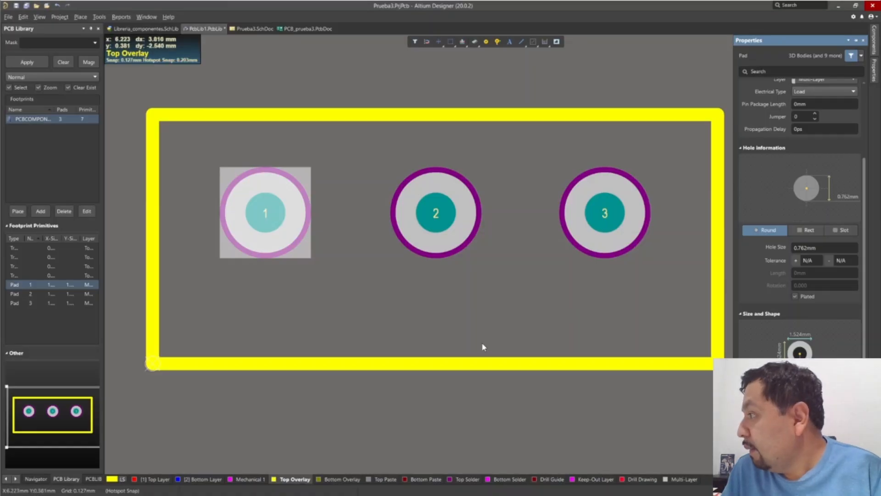
left_click(803, 248)
left_click(805, 248)
left_click_drag(808, 247, 796, 248)
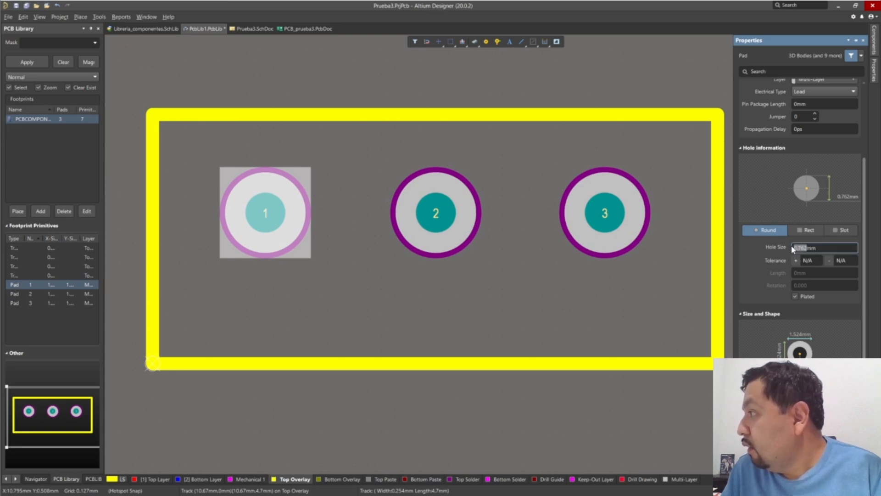
type("1")
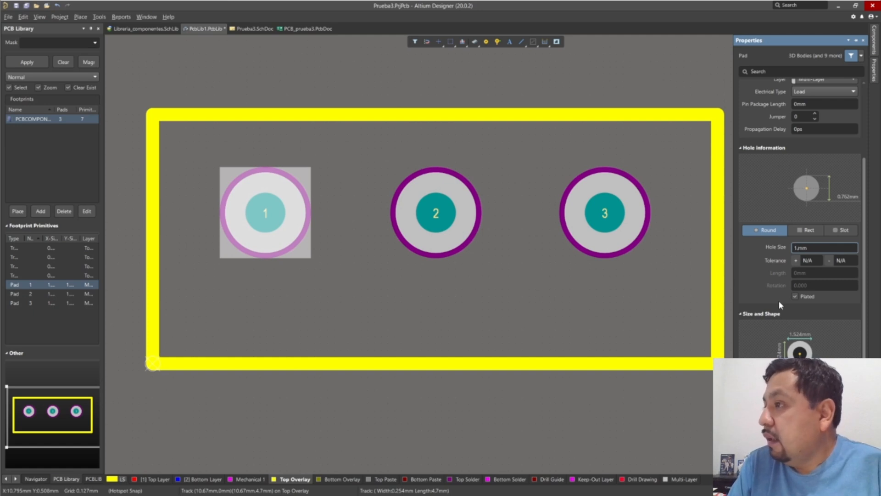
type(".15")
key("Return")
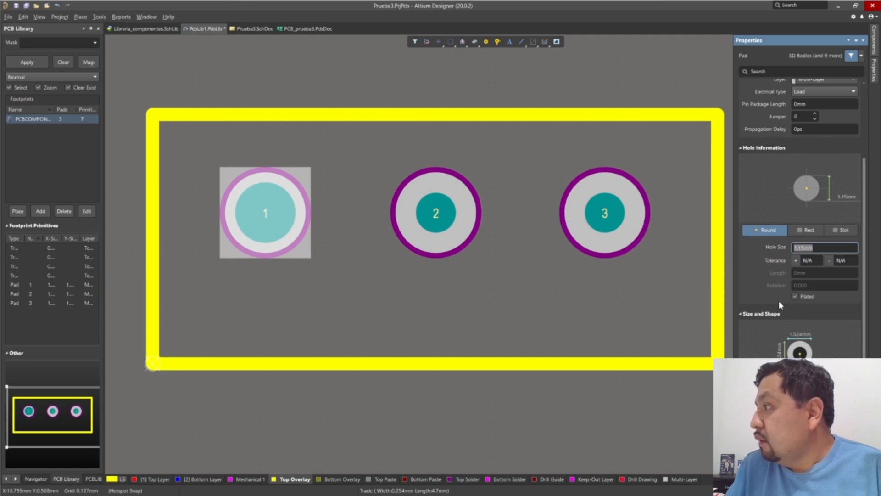
Set the hole size of pad 2, the middle pad, to 1.15 mm
left_click(426, 192)
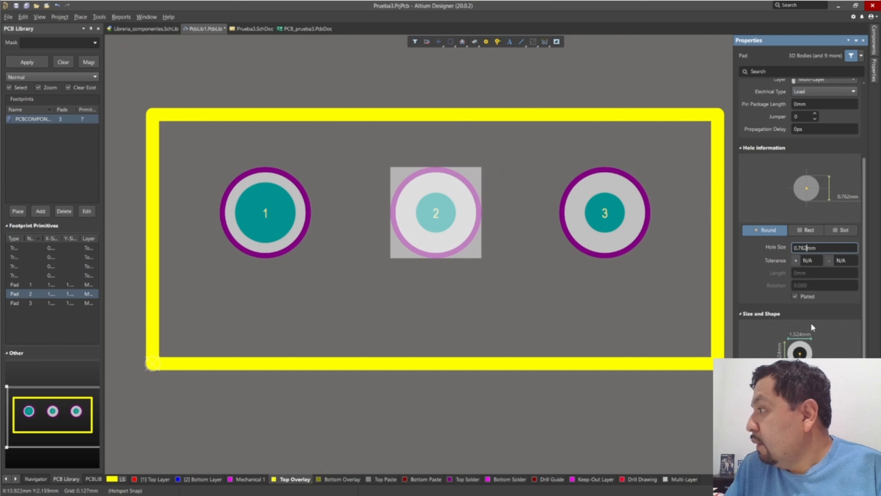
key("BackSpace")
key("BackSpace")
key("BackSpace")
key("BackSpace")
key("BackSpace")
type("1.15")
key("Return")
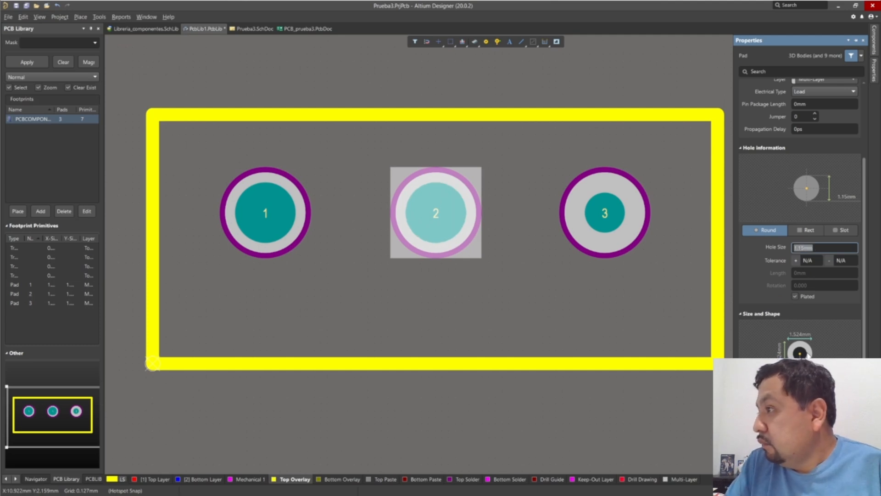
Set the hole size of pad 3 to 1.15 mm
left_click(604, 212)
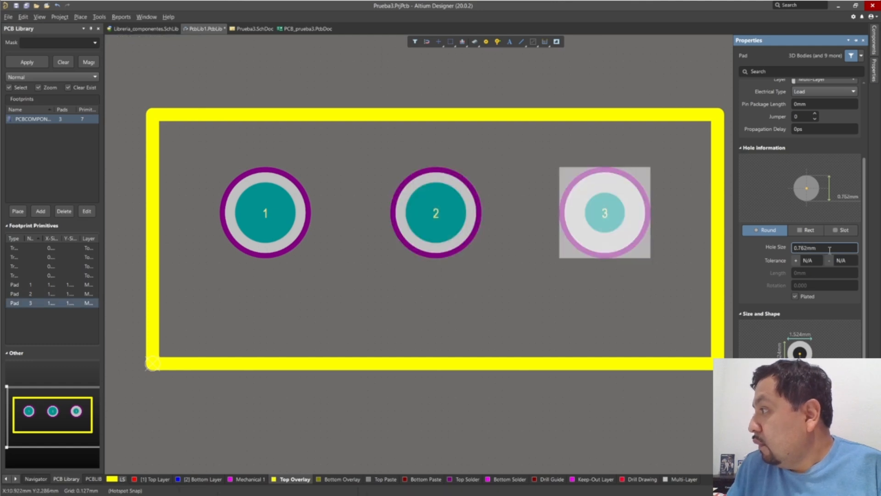
key("BackSpace")
key("BackSpace")
key("BackSpace")
key("BackSpace")
key("BackSpace")
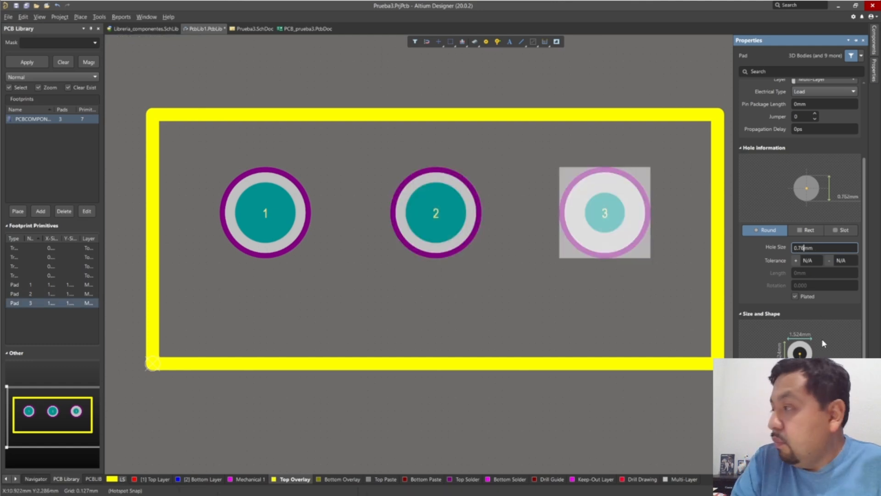
type("1.15")
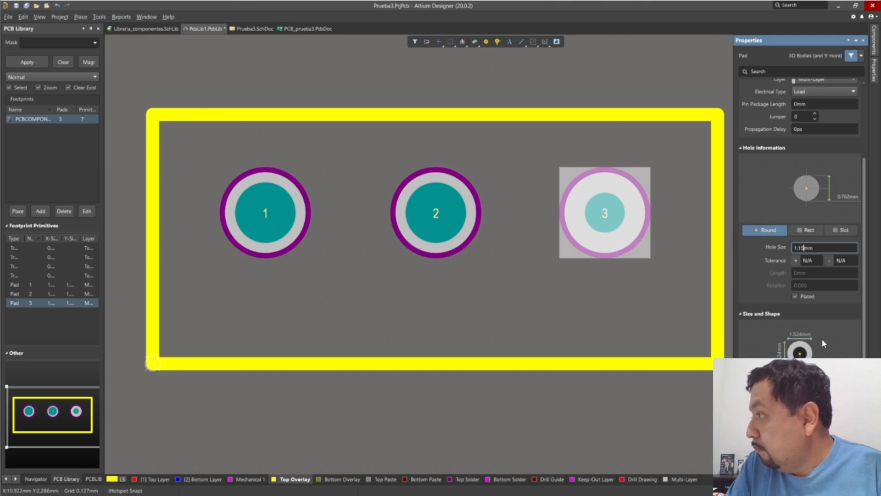
key("Return")
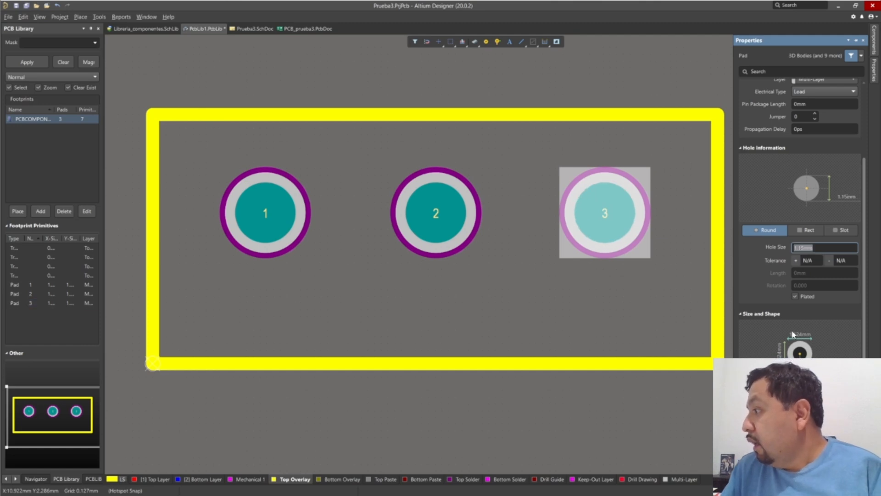
Change pad 1 to a rectangular hole and a rectangular pad shape, and clear the selection
left_click(242, 216)
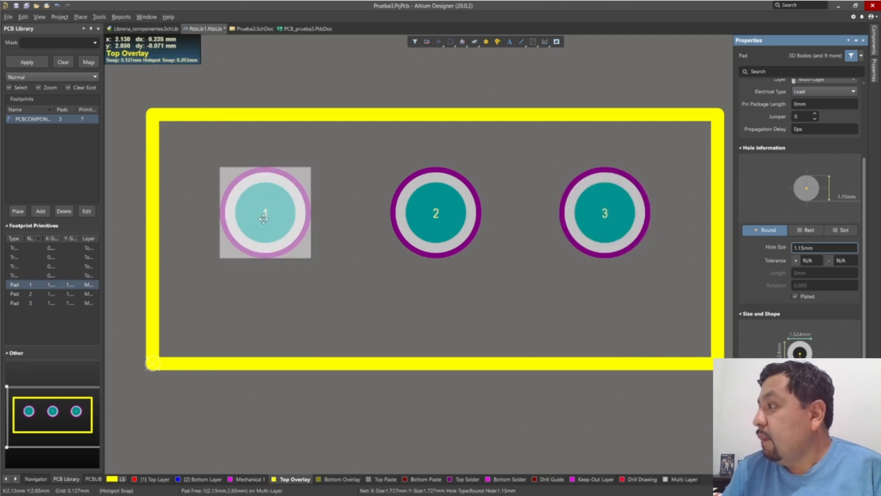
double_click(275, 227)
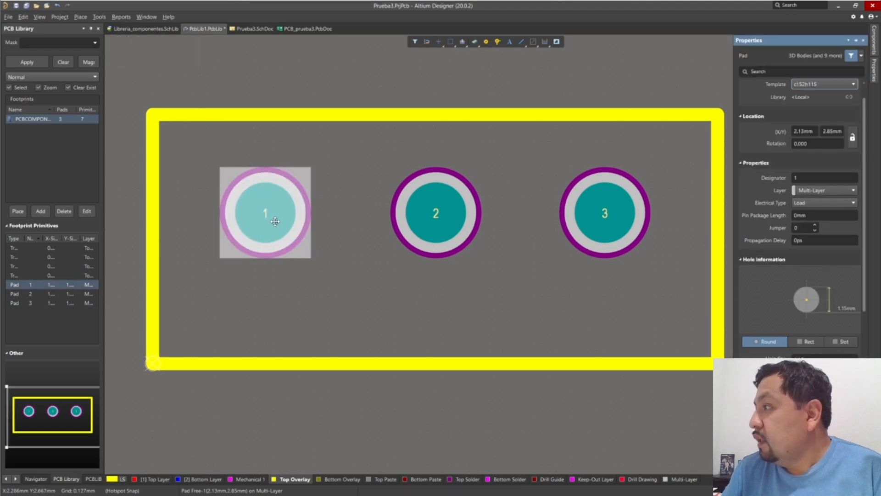
scroll(817, 326, "down", 1)
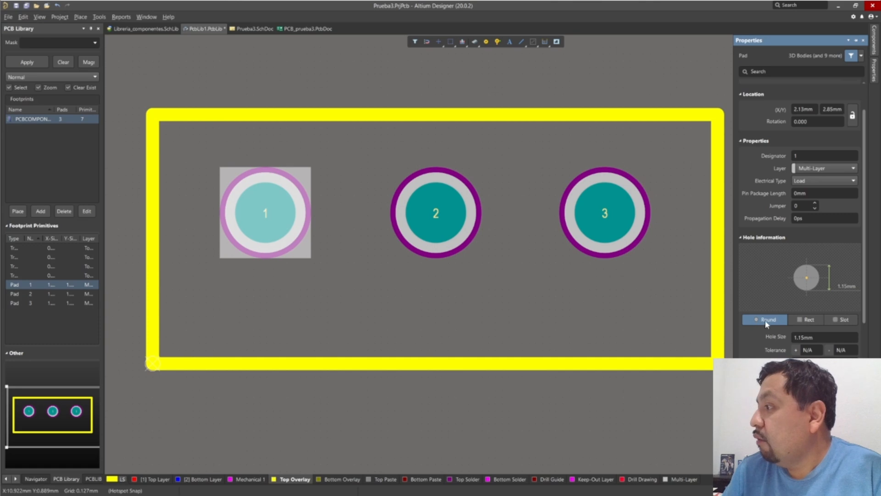
left_click(804, 319)
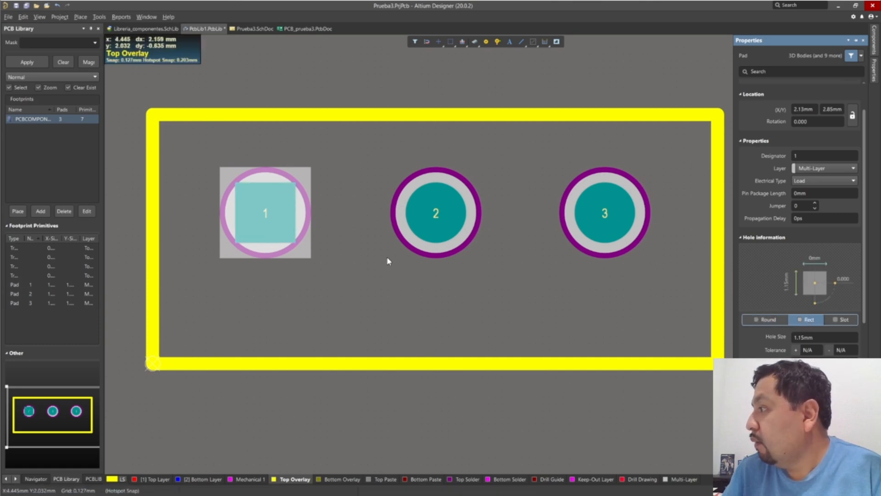
left_click(770, 320)
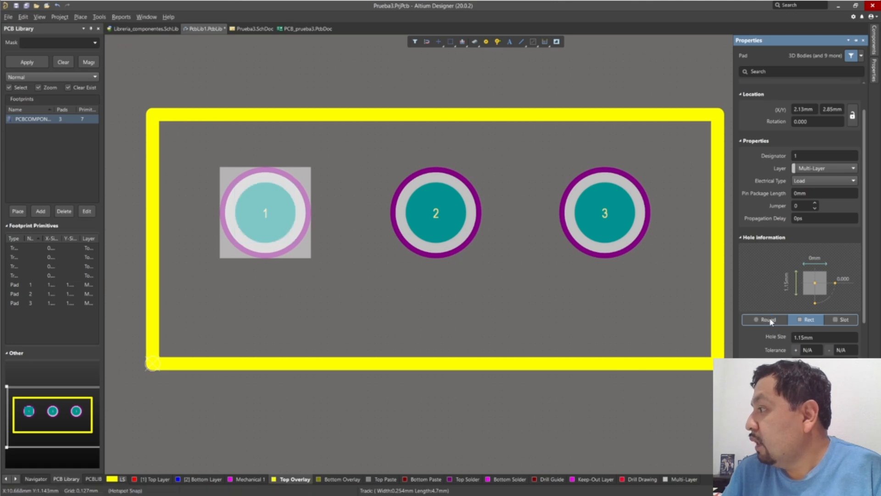
left_click(802, 320)
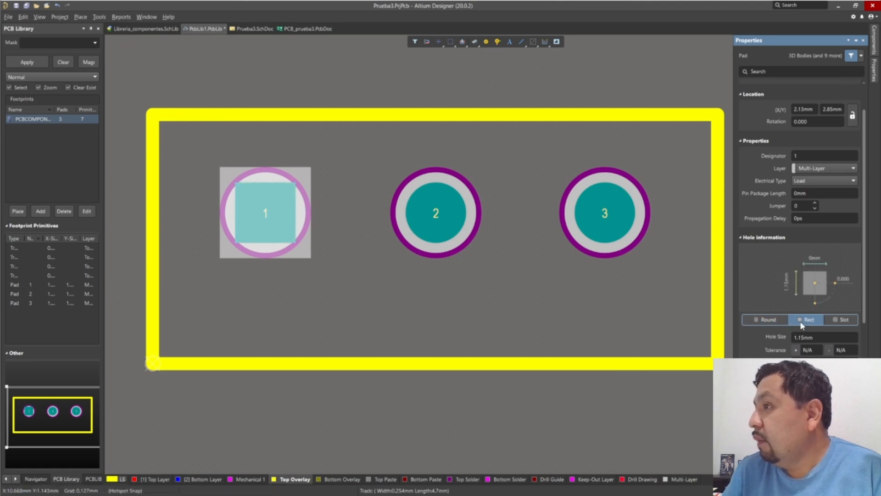
scroll(800, 207, "down", 3)
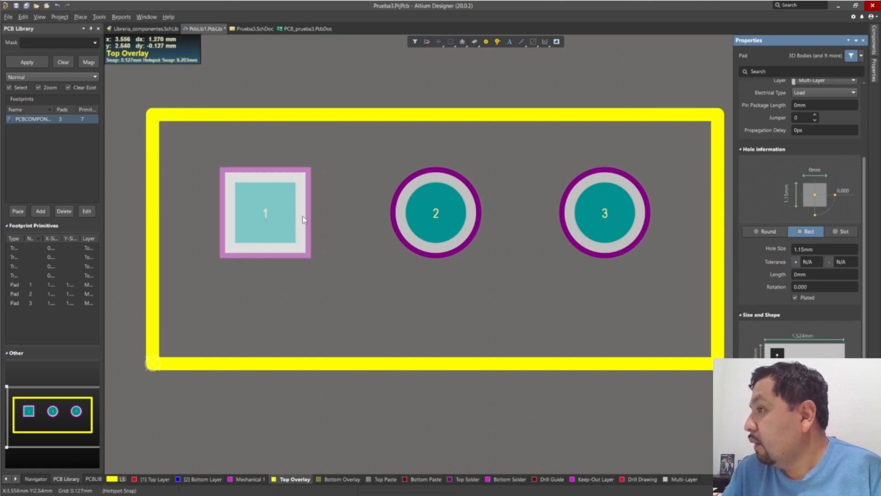
left_click(390, 416)
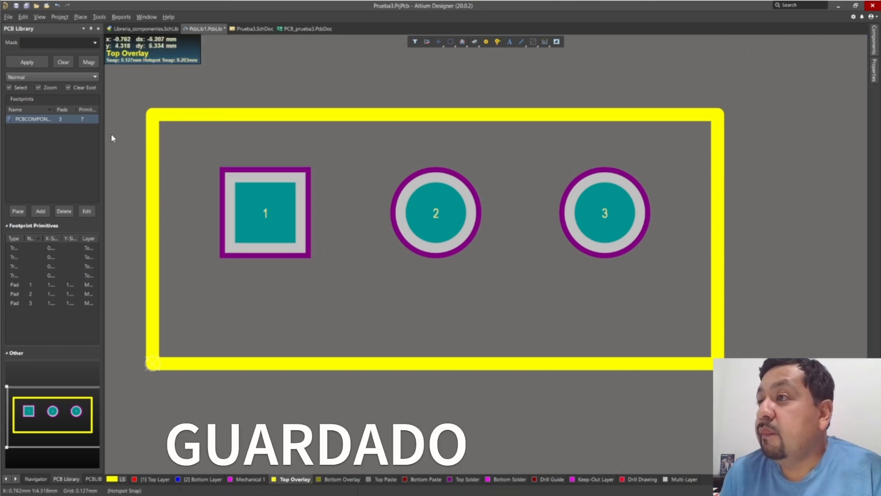
Rename the footprint in the PCB library as LM7805
double_click(28, 119)
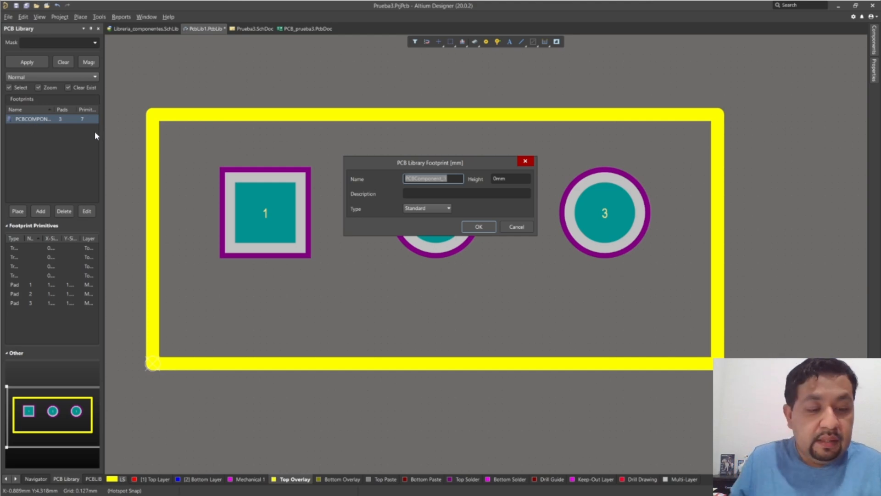
type("LM7805")
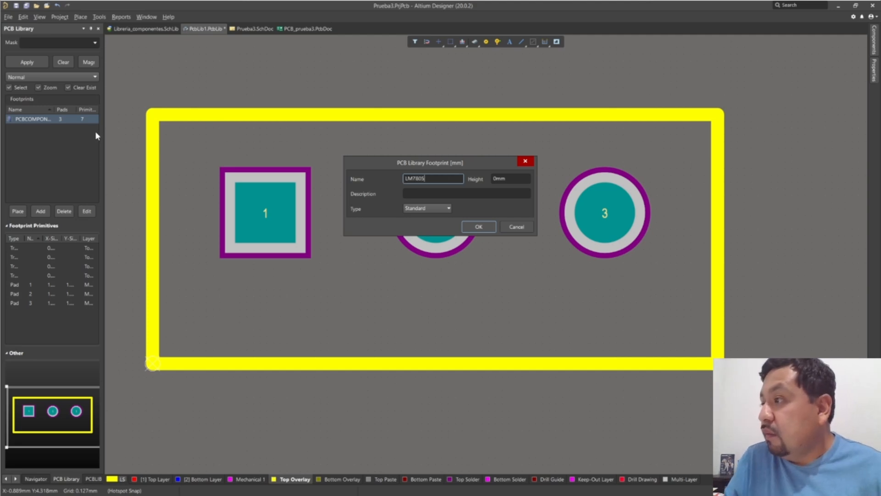
left_click(488, 226)
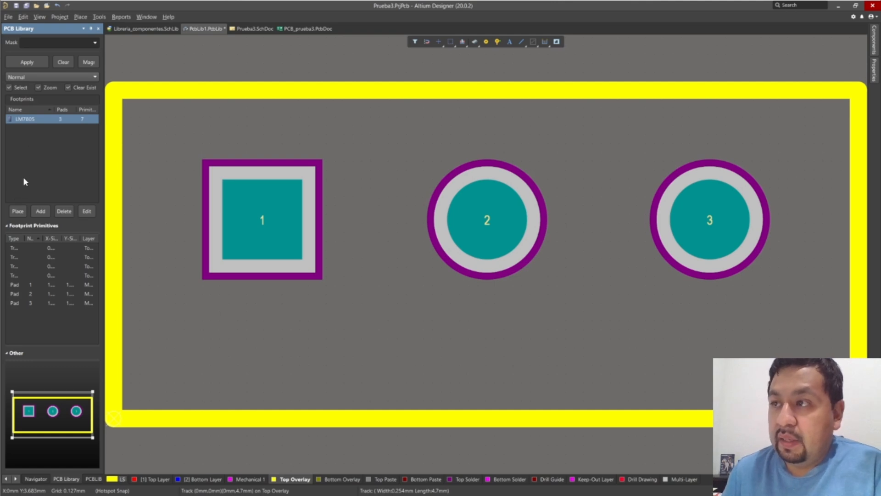
Add a new empty footprint to the library and return to the LM7805 footprint
left_click(41, 212)
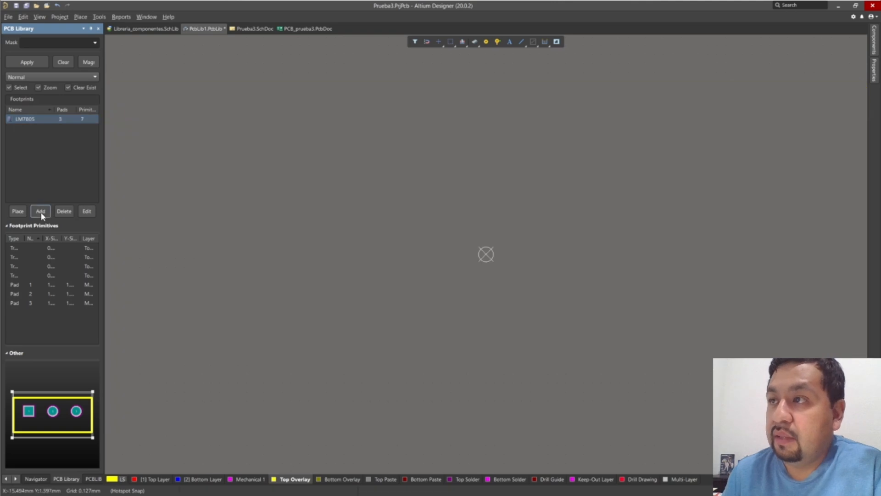
left_click(26, 128)
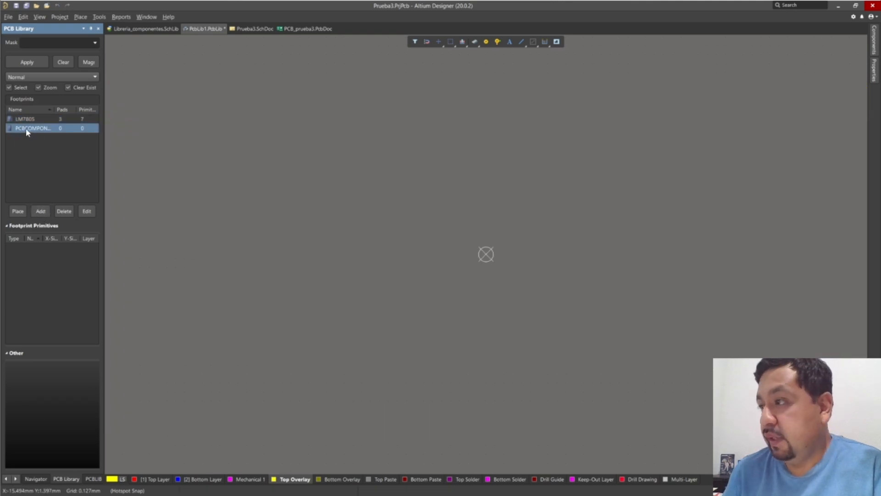
left_click(31, 120)
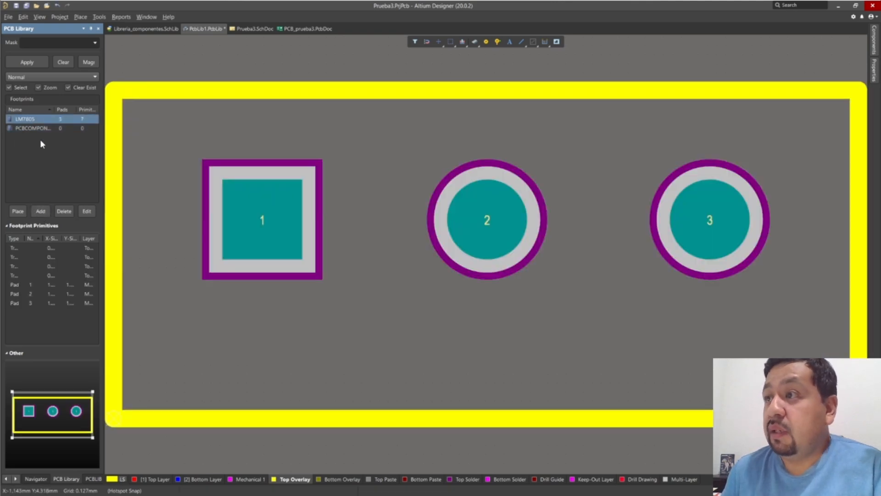
Save the PCB library as LIB1 in the Prueba3 project folder
left_click(11, 19)
left_click(37, 95)
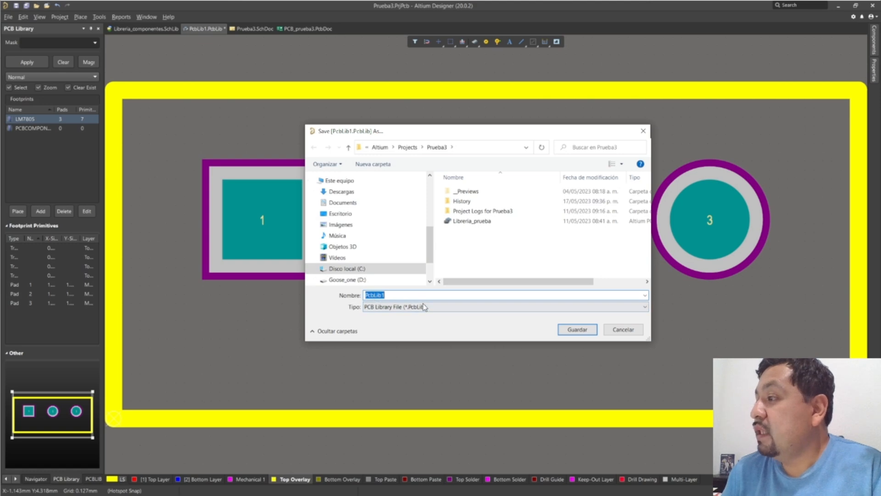
left_click_drag(398, 297, 364, 296)
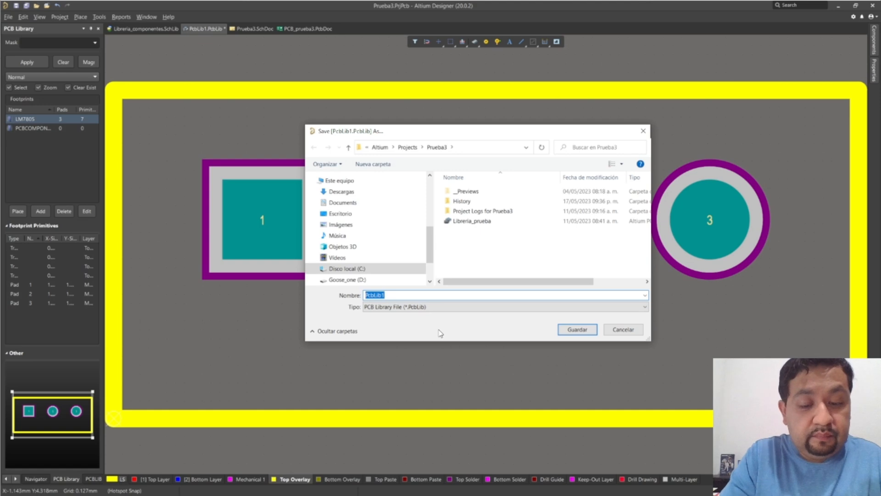
type("LIB1")
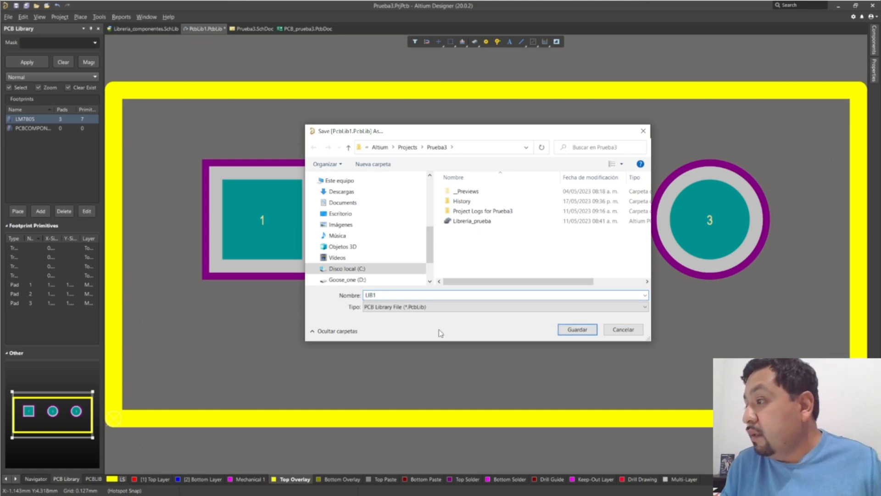
left_click(578, 329)
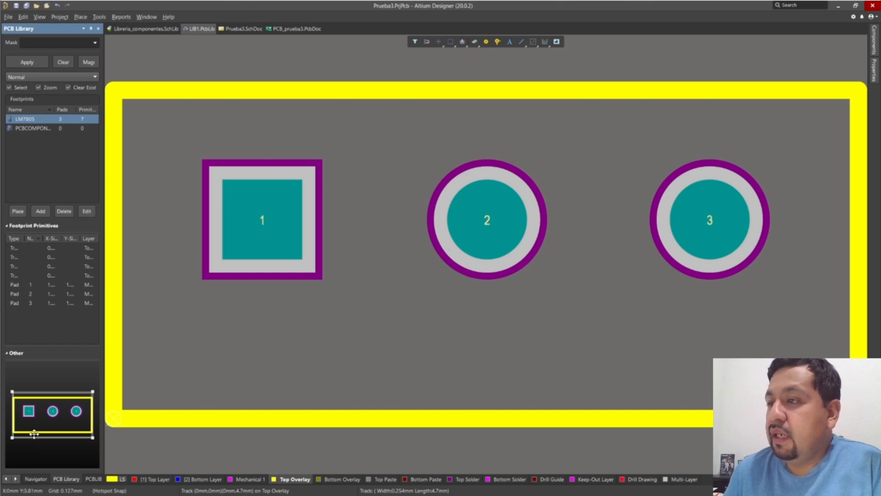
Save the Prueba3.PrjPcb project from the project view
left_click(7, 479)
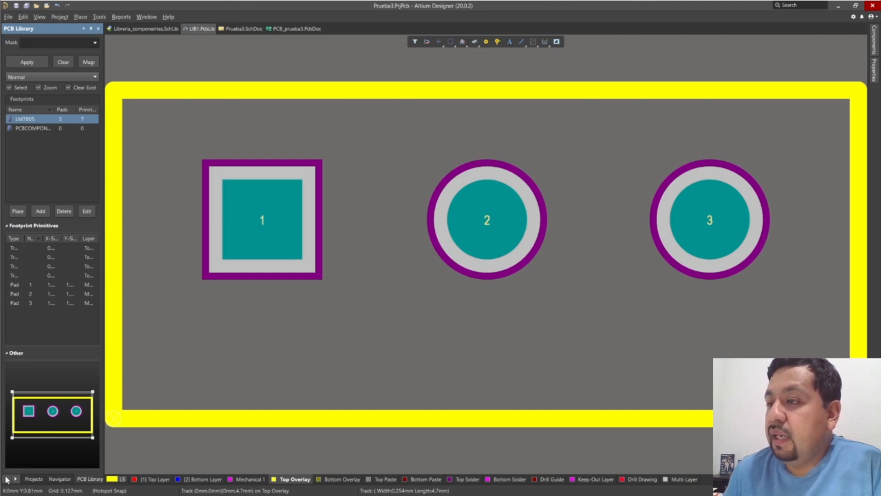
left_click(37, 479)
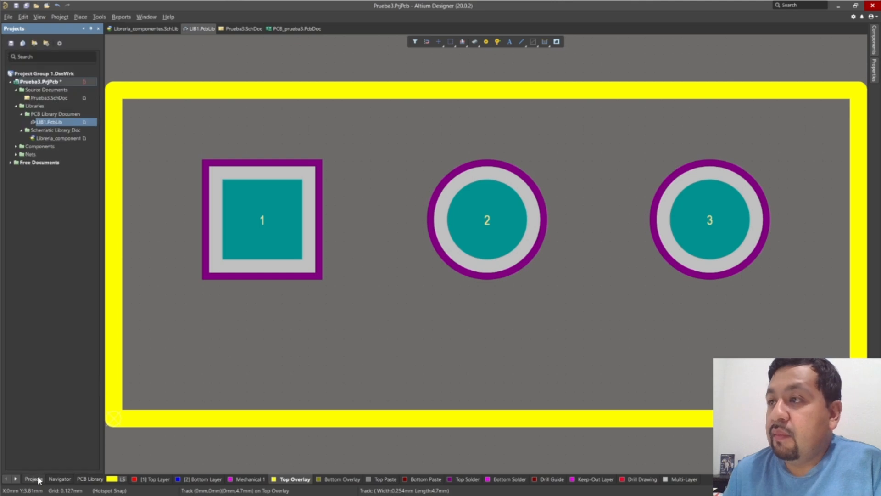
right_click(71, 82)
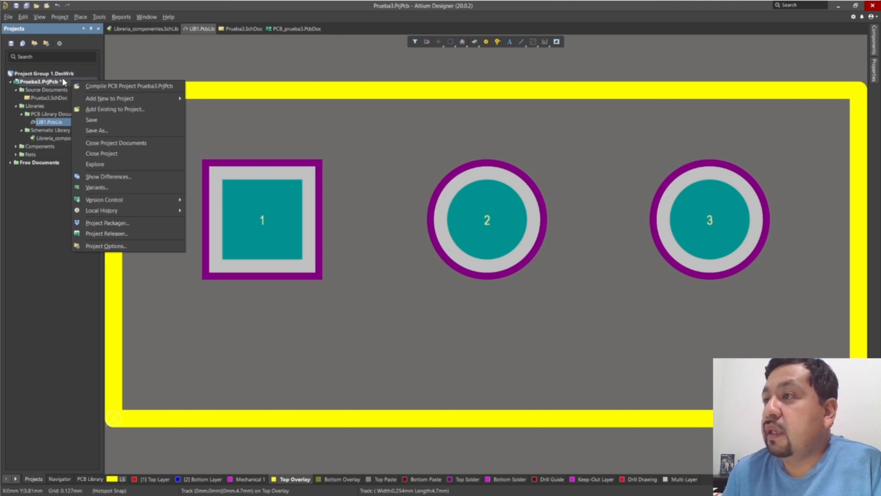
left_click(62, 79)
left_click(26, 5)
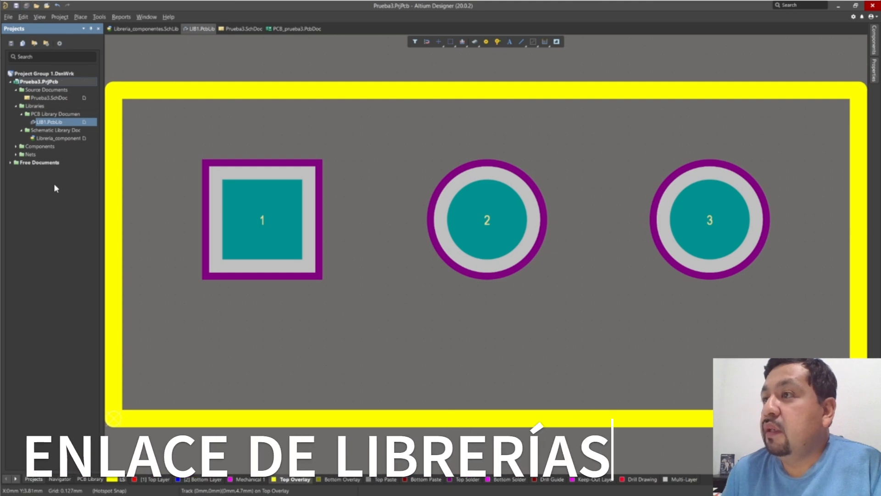
Assign the LM7805 footprint from LIB1.PcbLib to the LM7805 symbol in the Libreria_componentes schematic library and save all documents
left_click(53, 139)
left_click(59, 138)
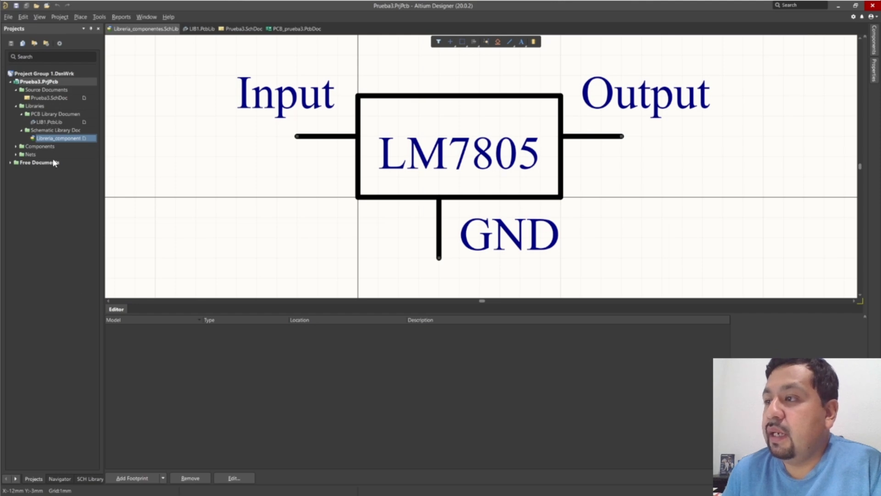
left_click(133, 478)
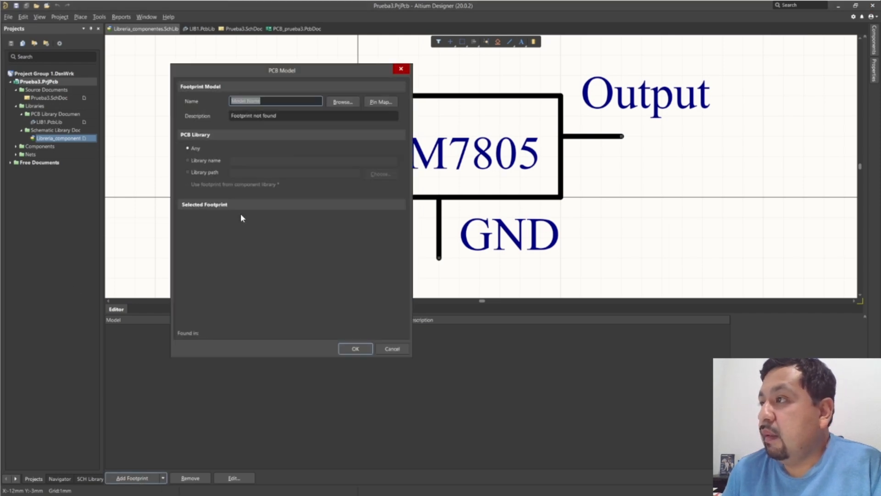
left_click(343, 102)
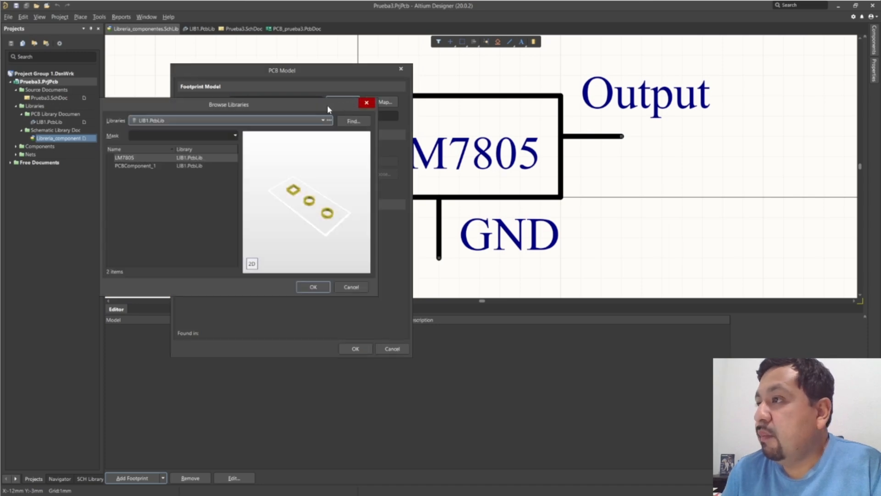
left_click_drag(169, 104, 340, 107)
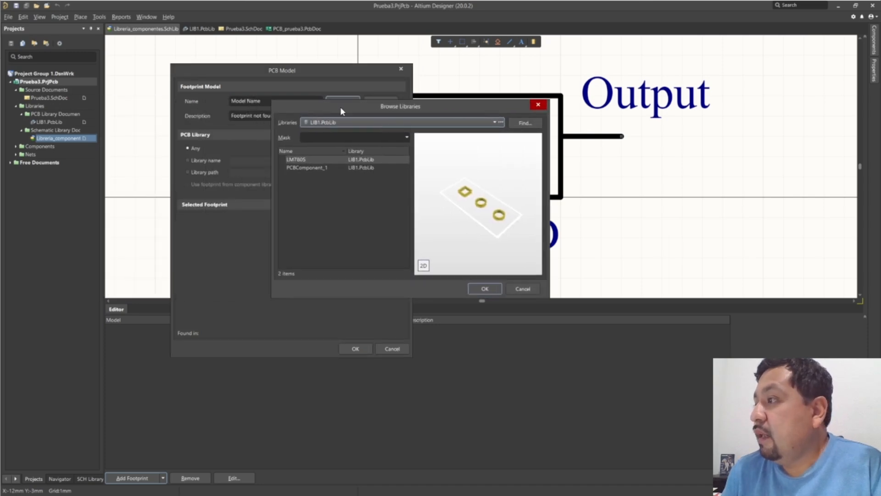
left_click(303, 161)
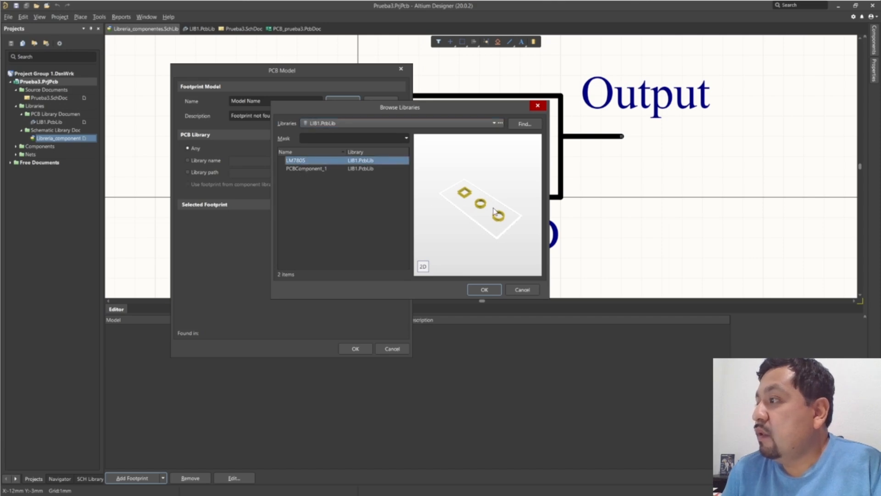
left_click(304, 169)
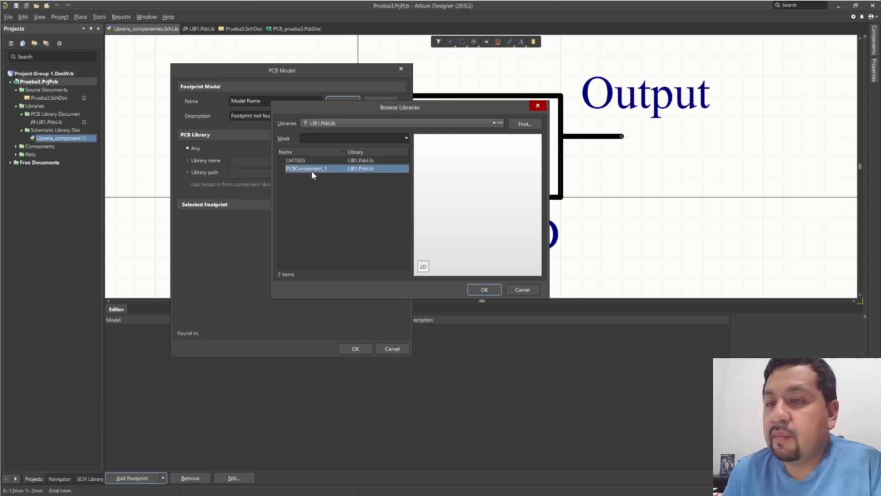
left_click(302, 162)
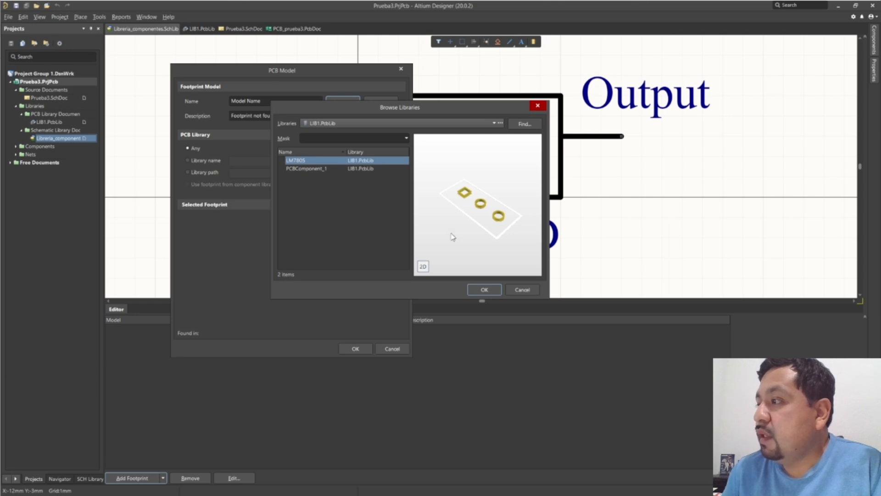
left_click(484, 293)
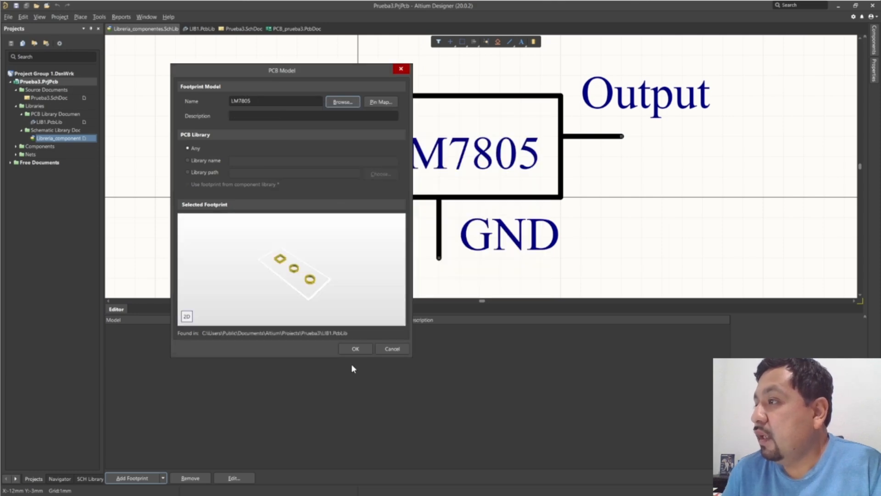
left_click(354, 349)
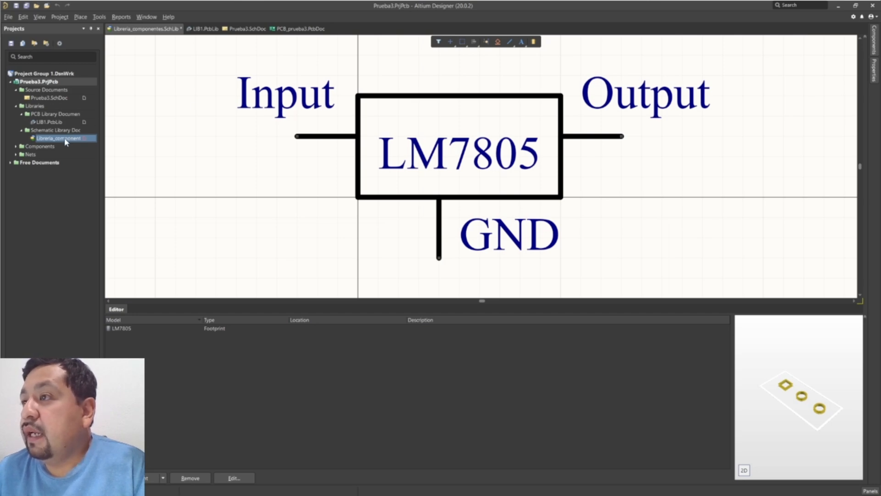
left_click(8, 17)
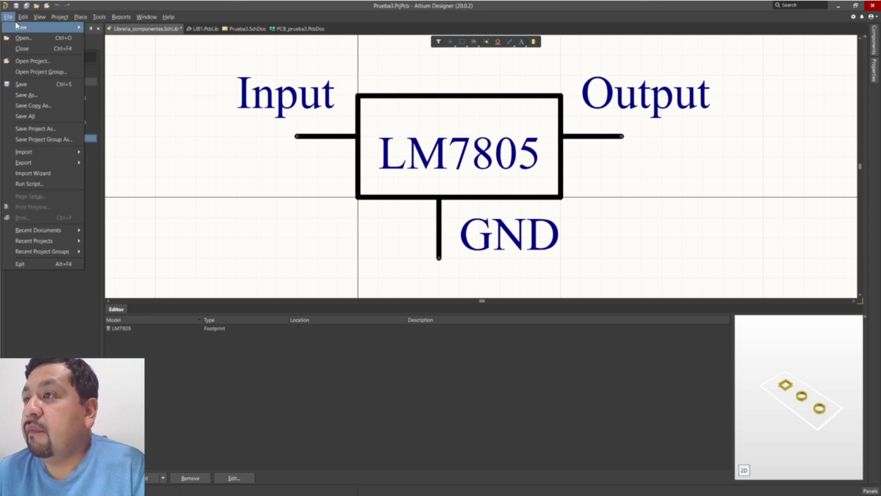
left_click(38, 116)
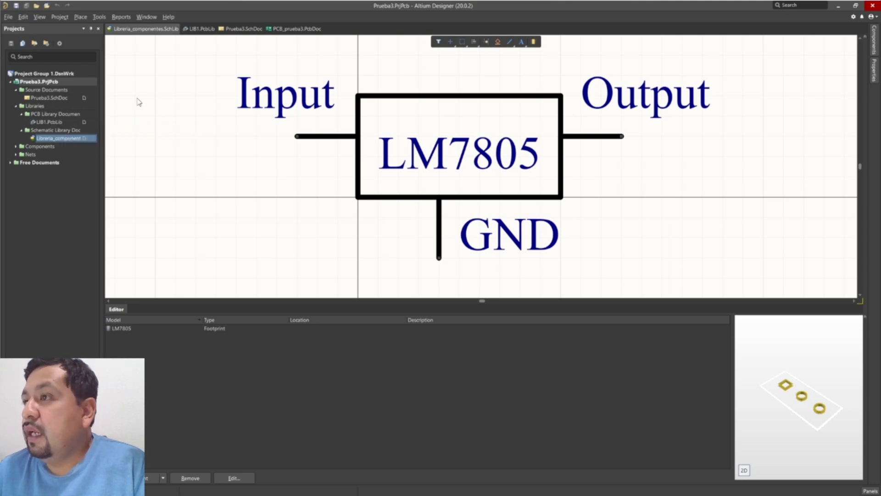
Open the Prueba3.SchDoc schematic and select the capacitor between the two LM7805 regulators
left_click(45, 97)
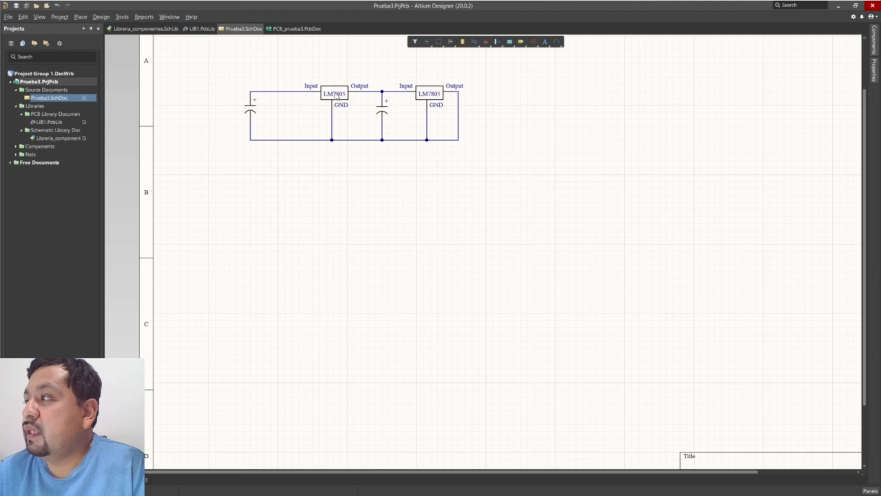
left_click(251, 109)
left_click(387, 105)
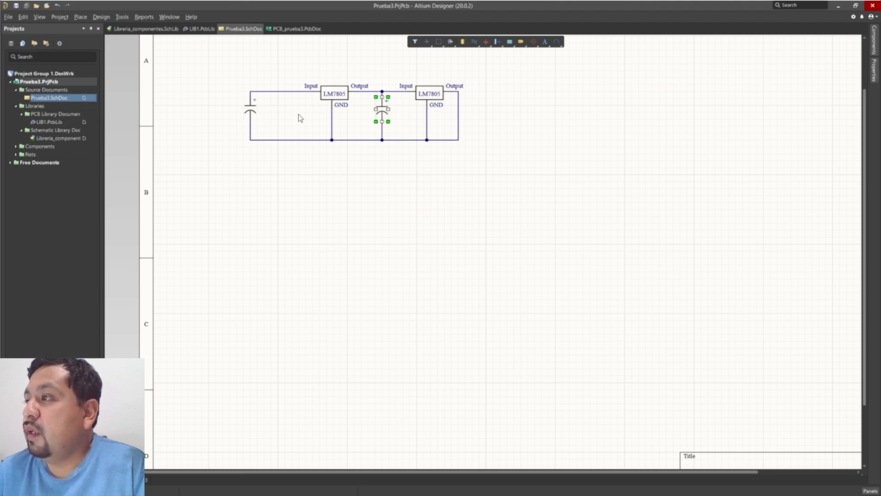